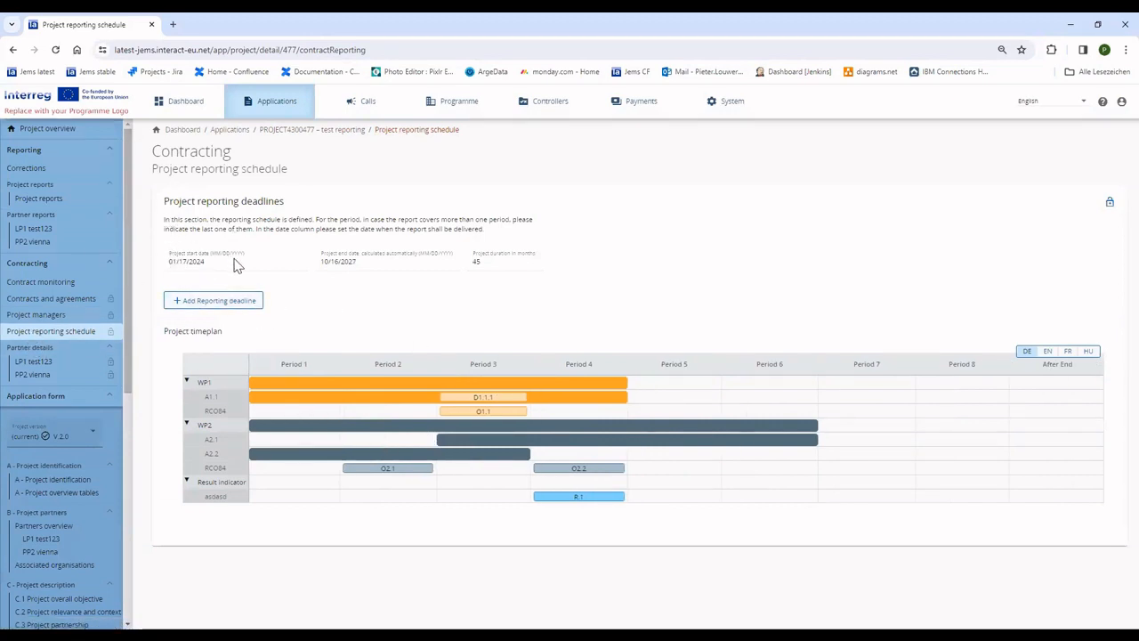
Review the project's end date and duration in months in the project reporting deadlines.
double_click(347, 261)
left_click_drag(465, 267, 519, 266)
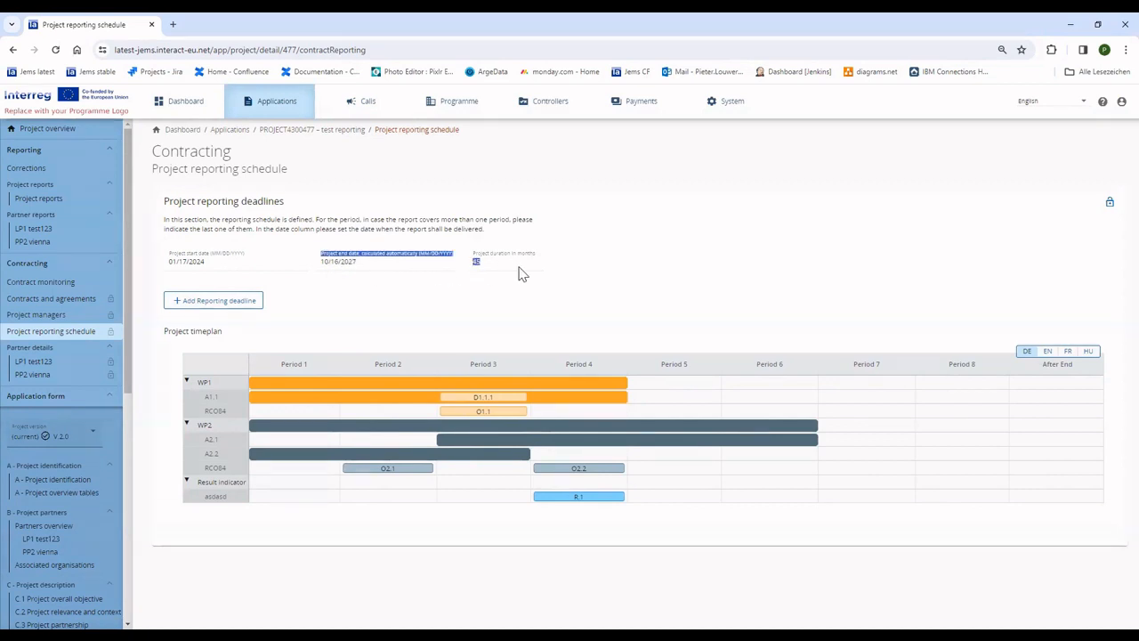
left_click(516, 272)
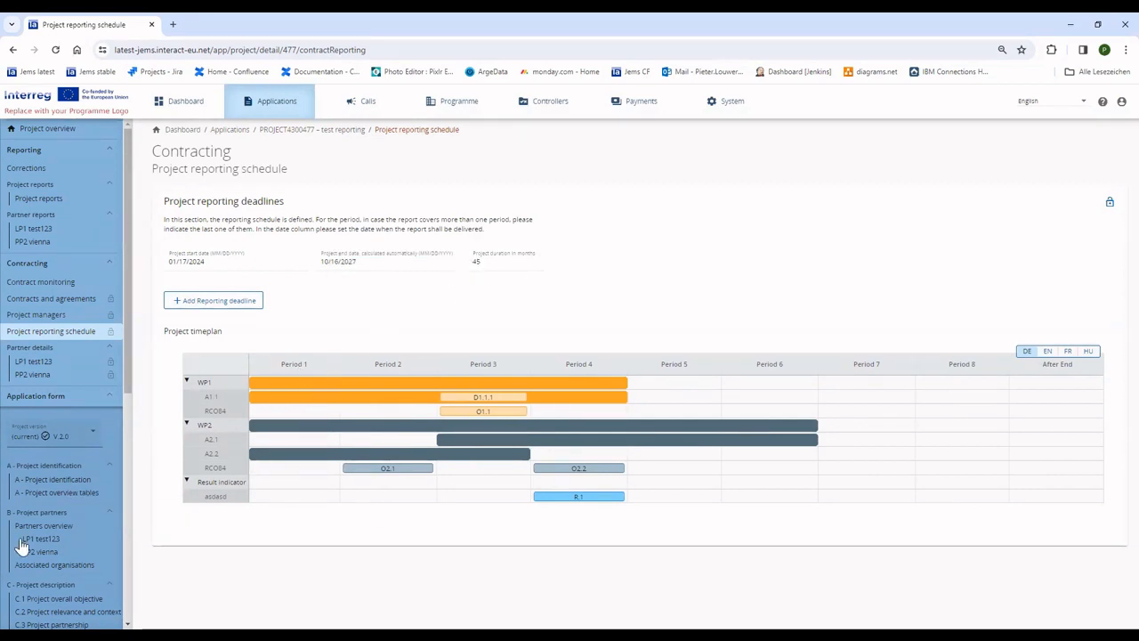
Start a new project report with a reporting period from 1/18/2024 to 1/31/2024.
left_click(31, 202)
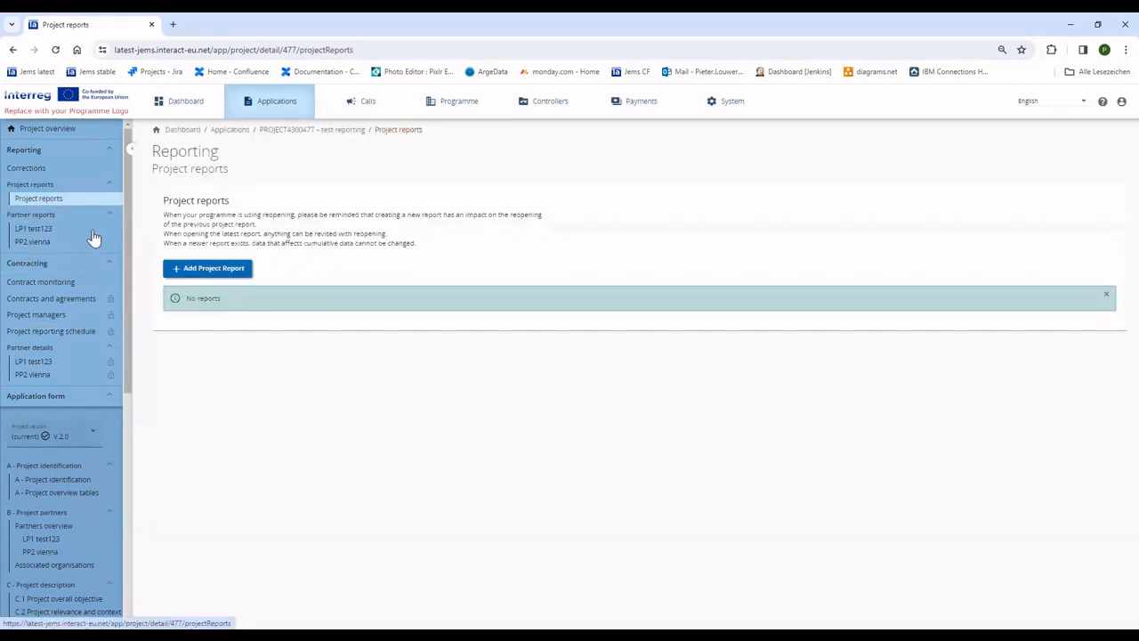
left_click(212, 274)
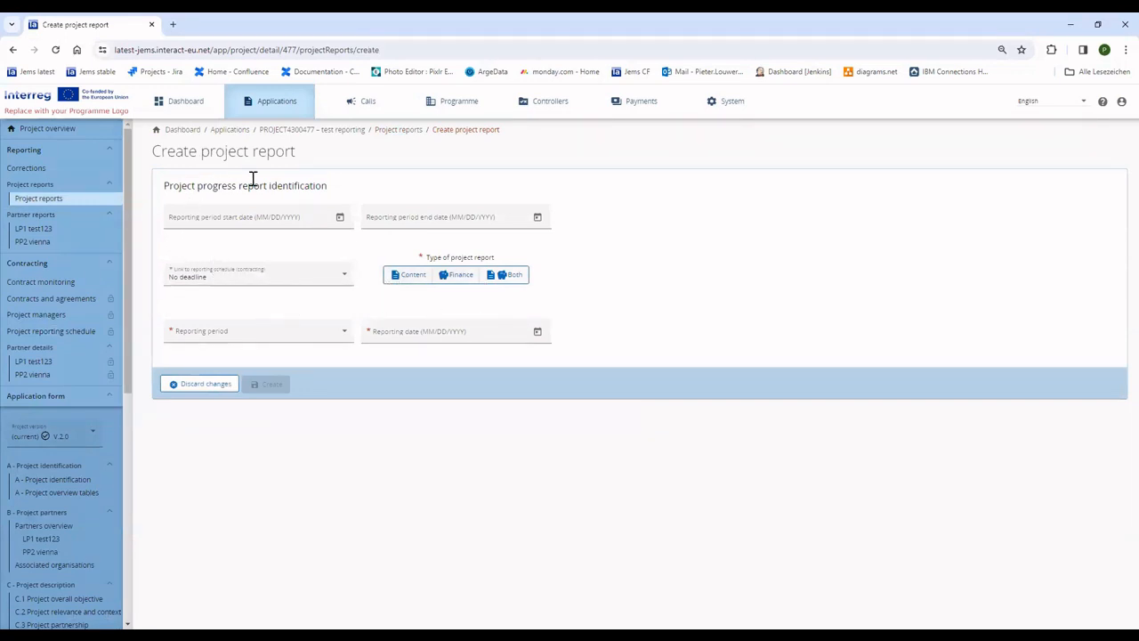
left_click(339, 218)
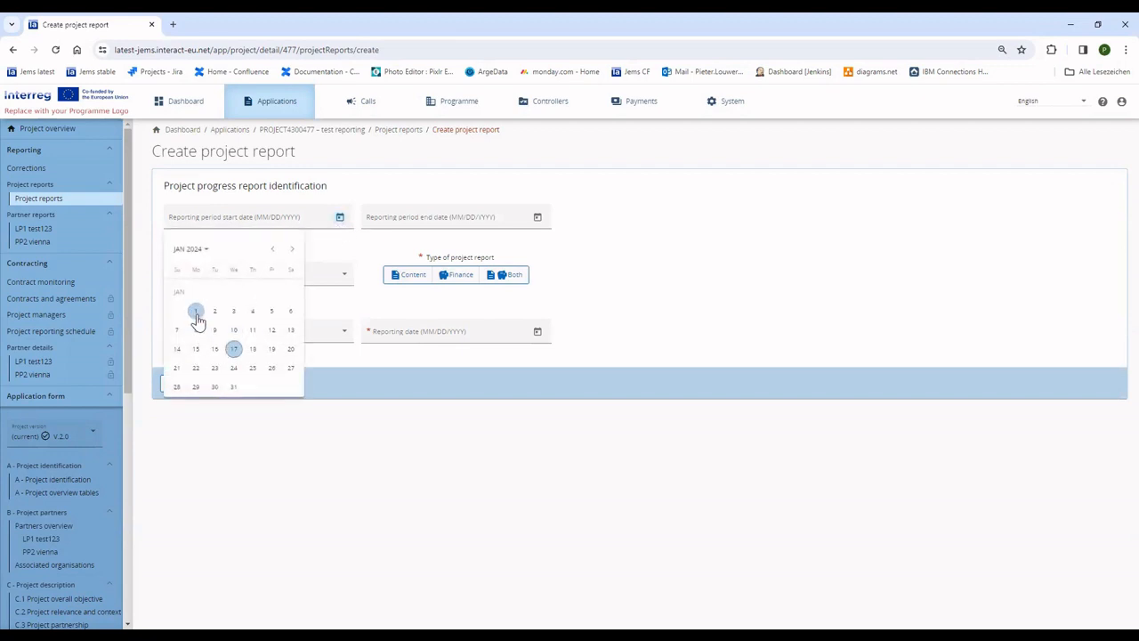
left_click(253, 348)
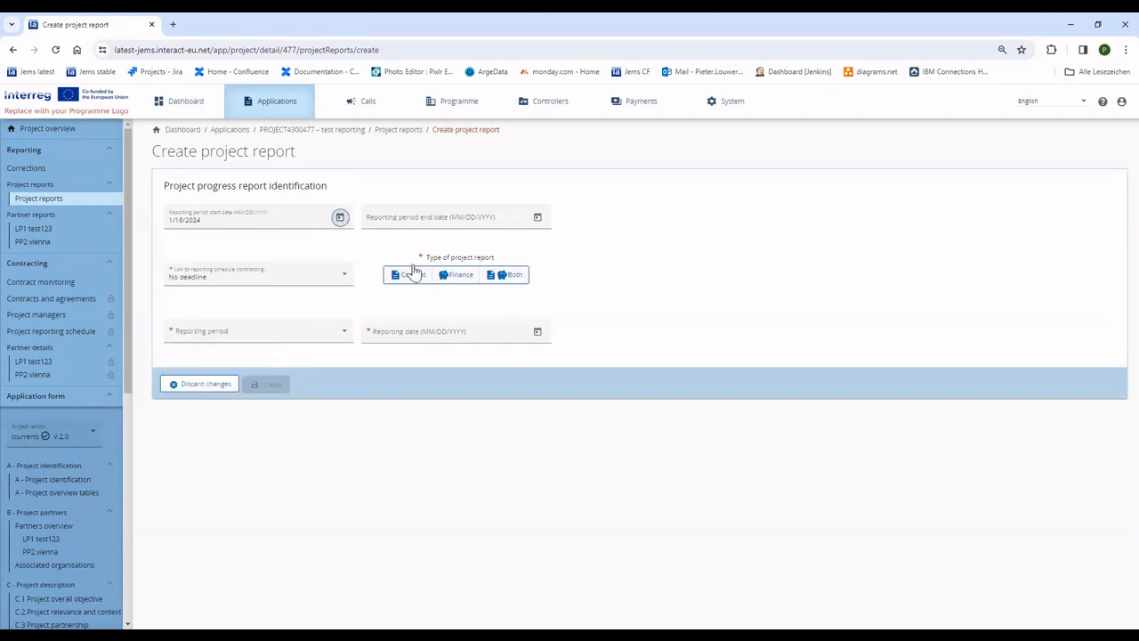
left_click(537, 217)
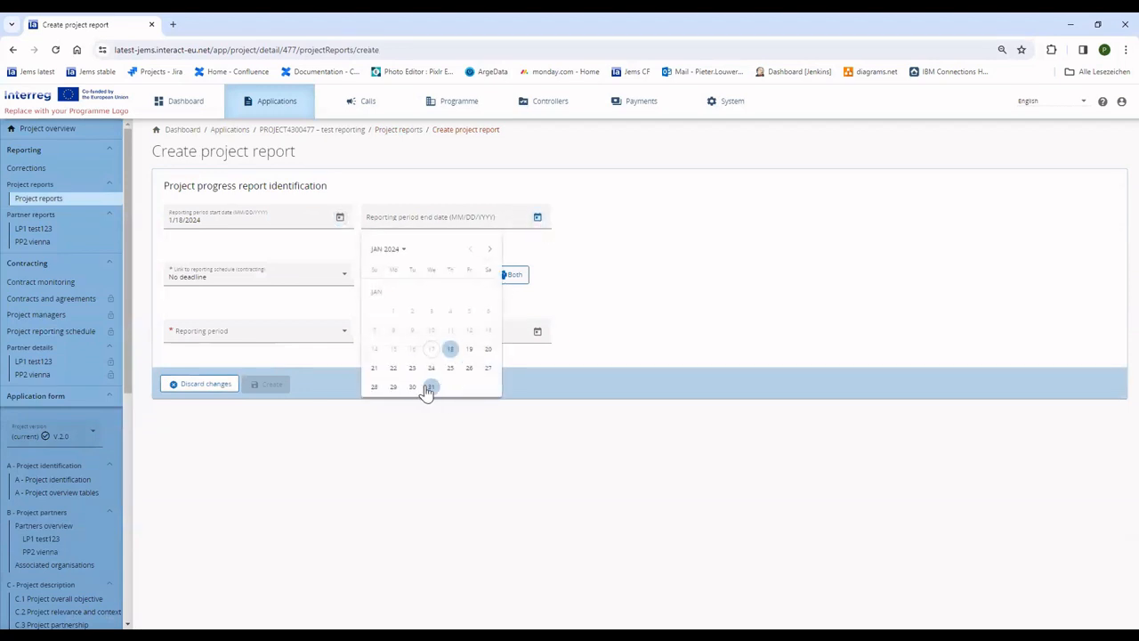
left_click(429, 388)
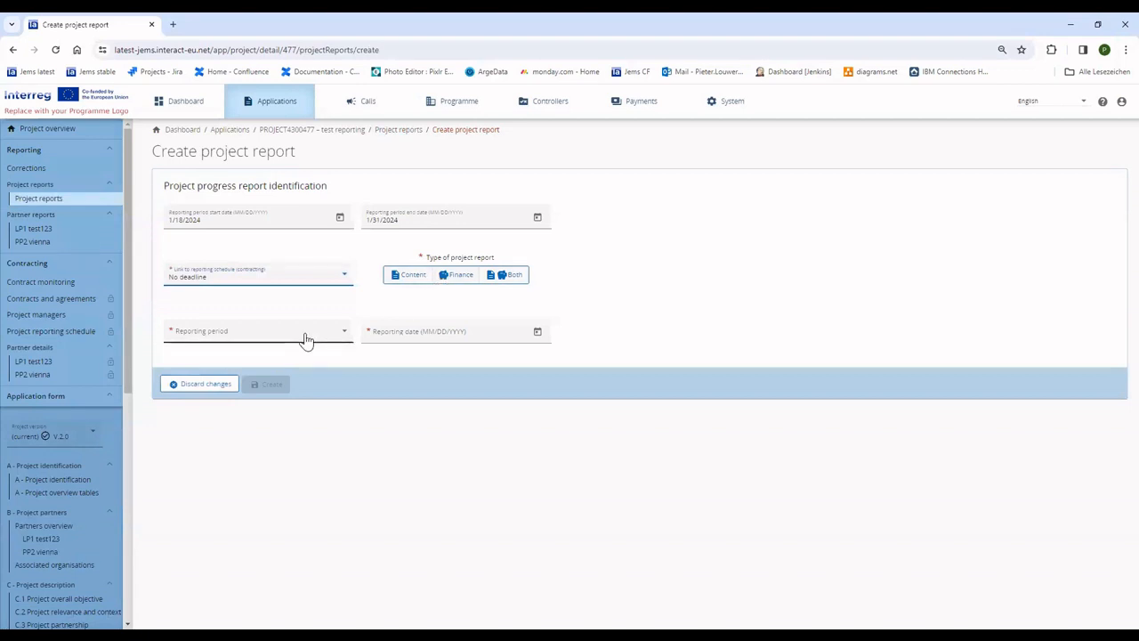
Set the report type to Both, the reporting period to Period 1 and the reporting date to 1/31/2024, and create the report.
left_click(515, 278)
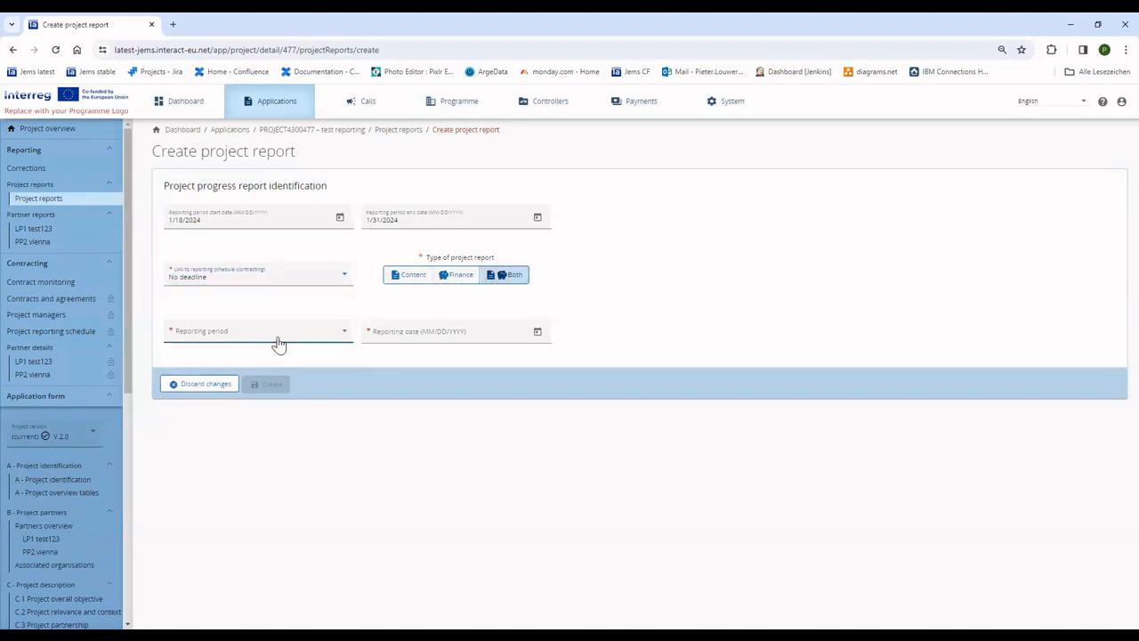
left_click(275, 341)
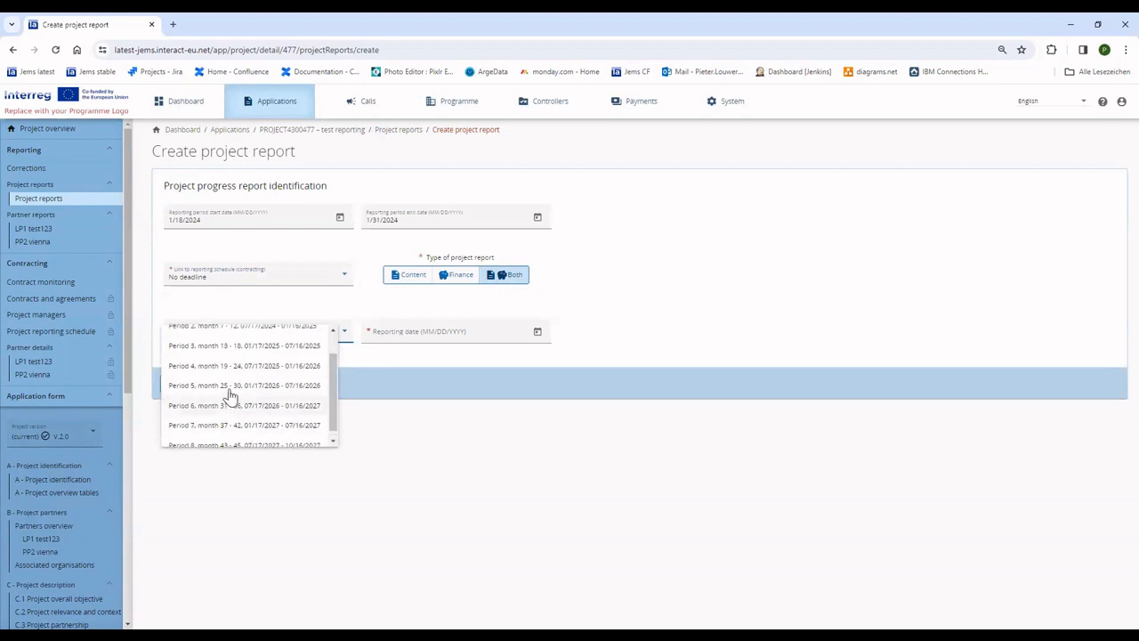
left_click(257, 337)
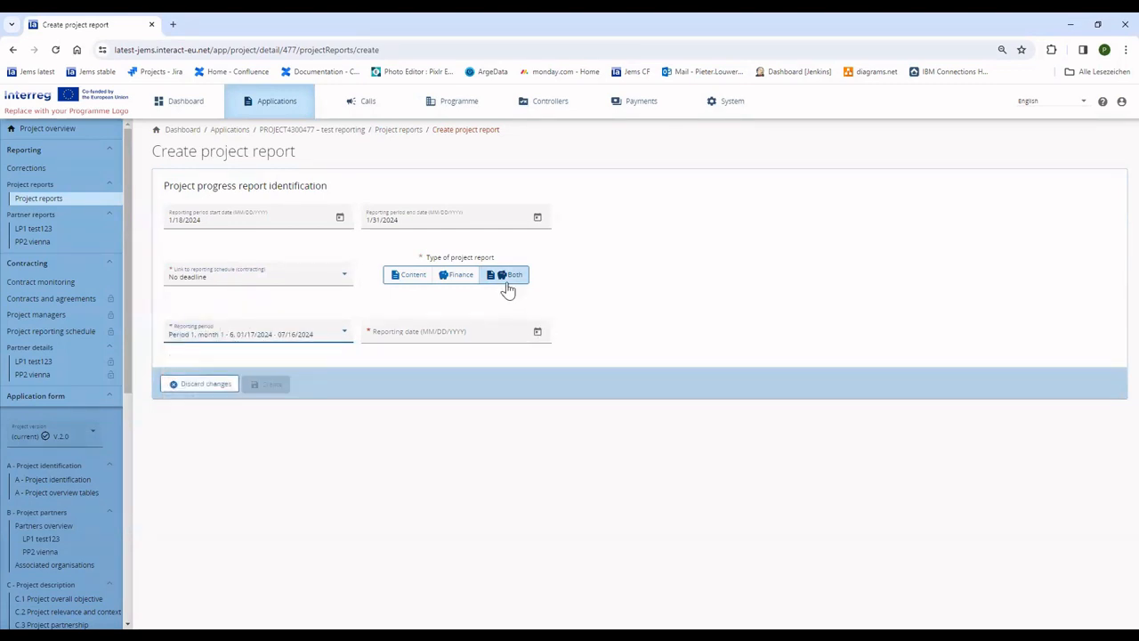
left_click(537, 338)
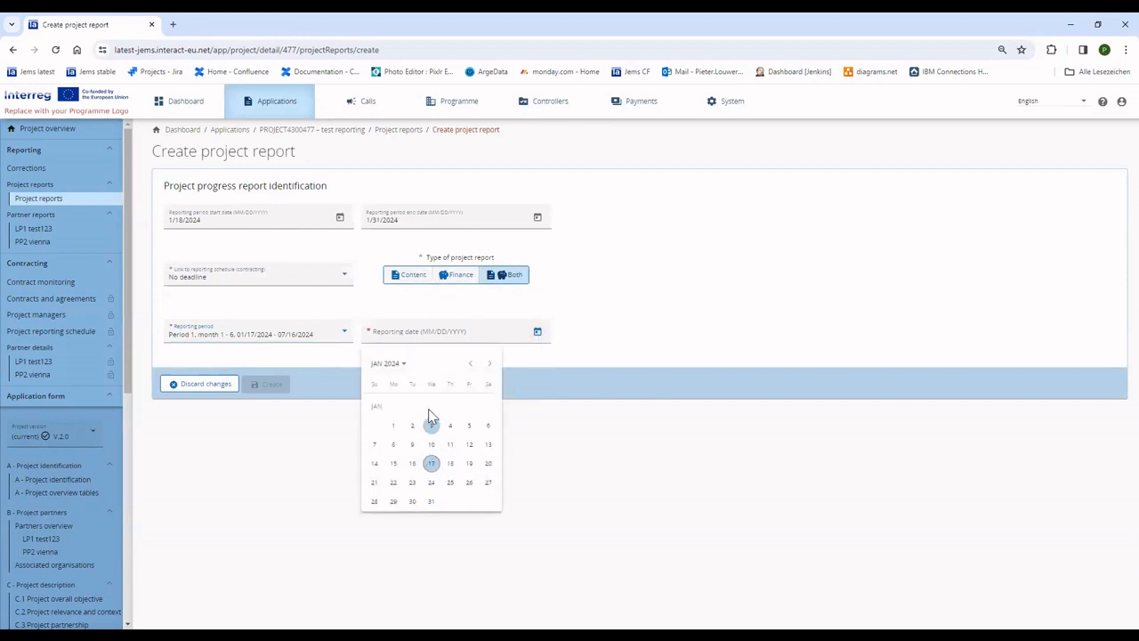
left_click(431, 502)
left_click(269, 385)
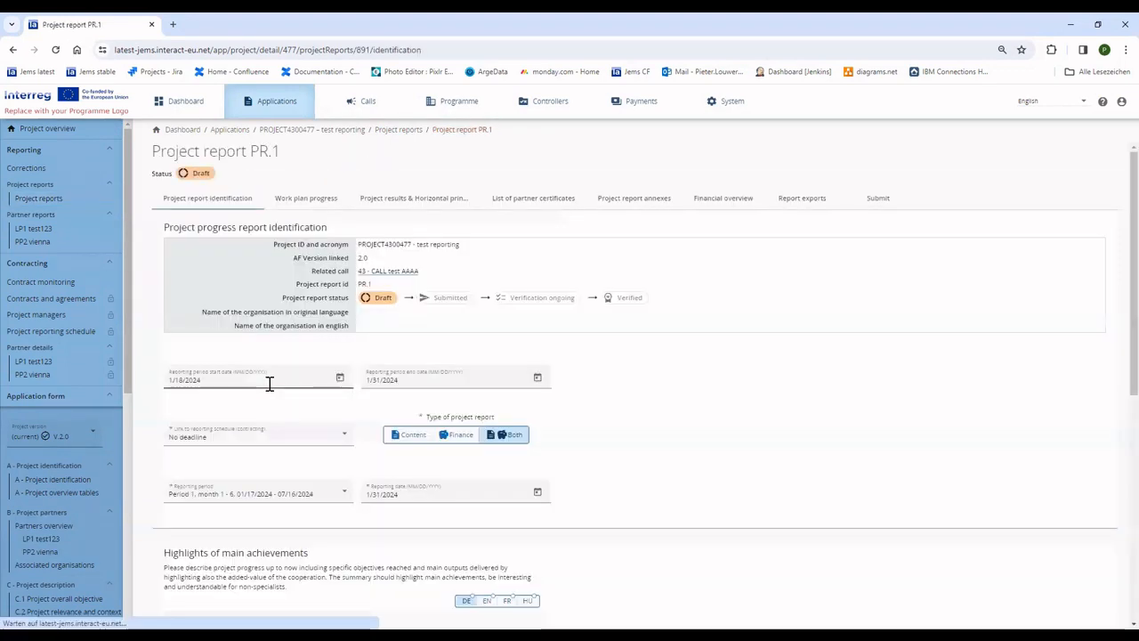
Reopen project report PR.1 from the list of project reports and review its identification details and main achievements section.
left_click(51, 202)
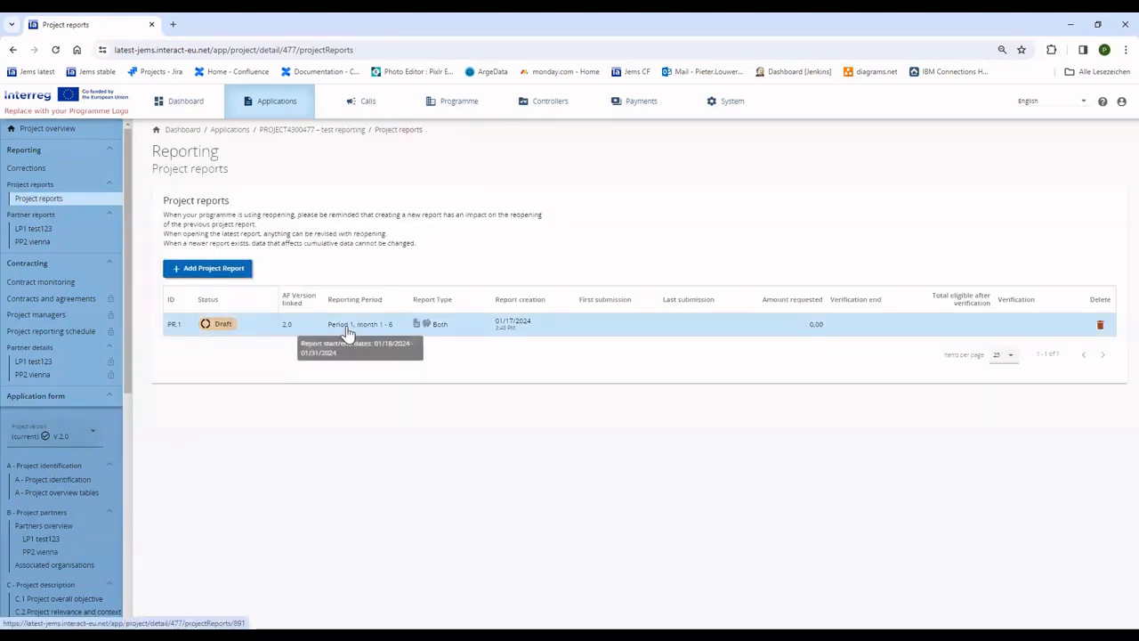
left_click(347, 333)
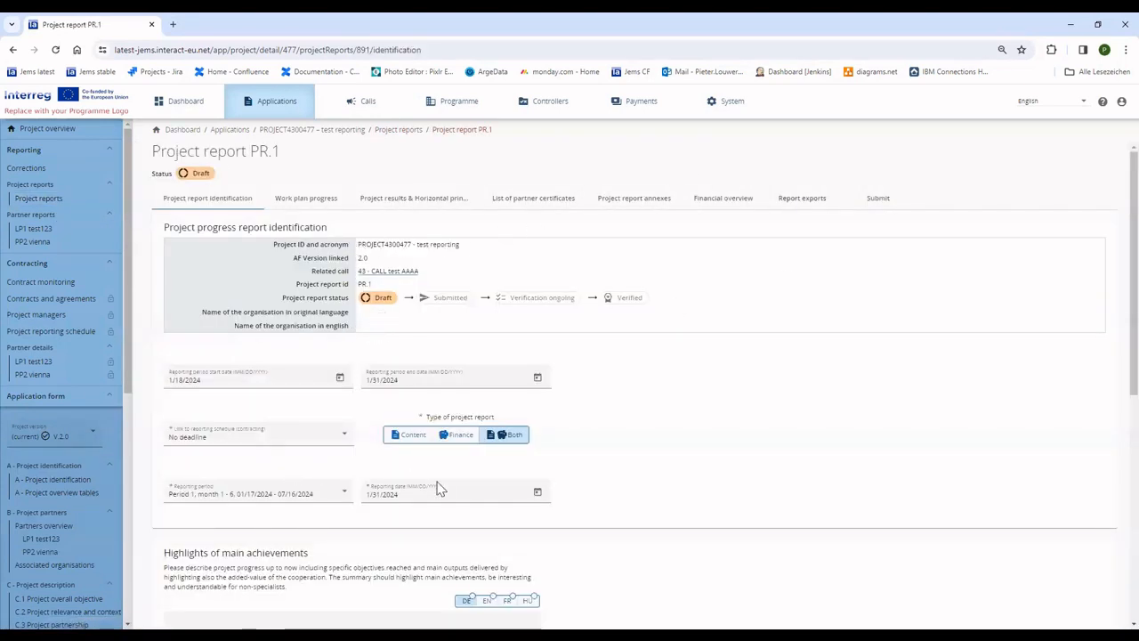
left_click(401, 496)
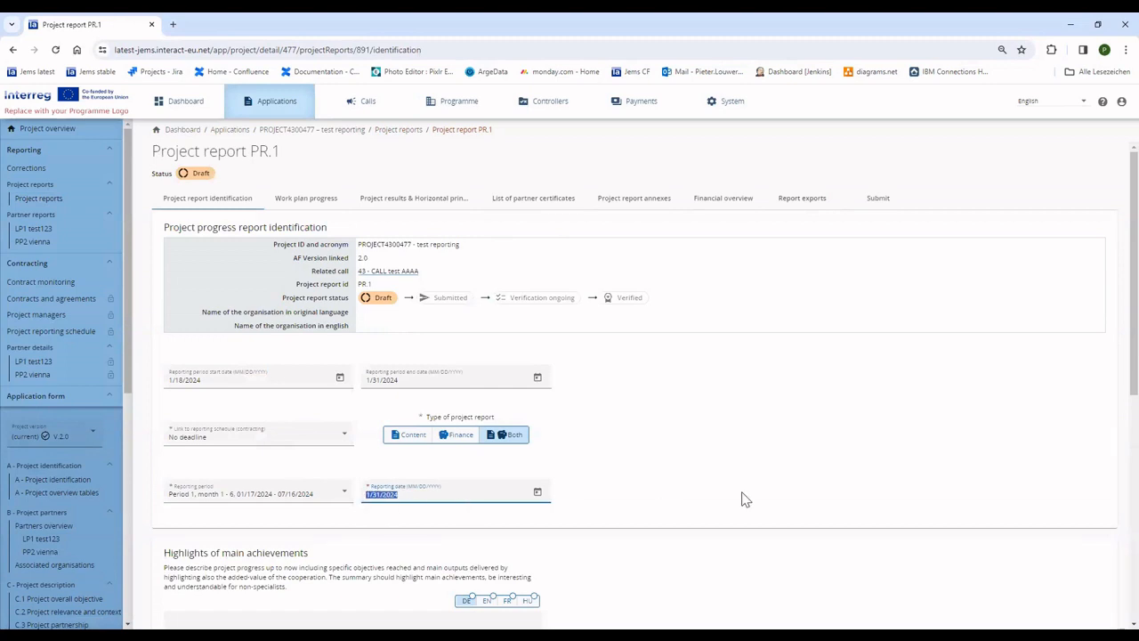
left_click(582, 498)
scroll(508, 494, "down", 1)
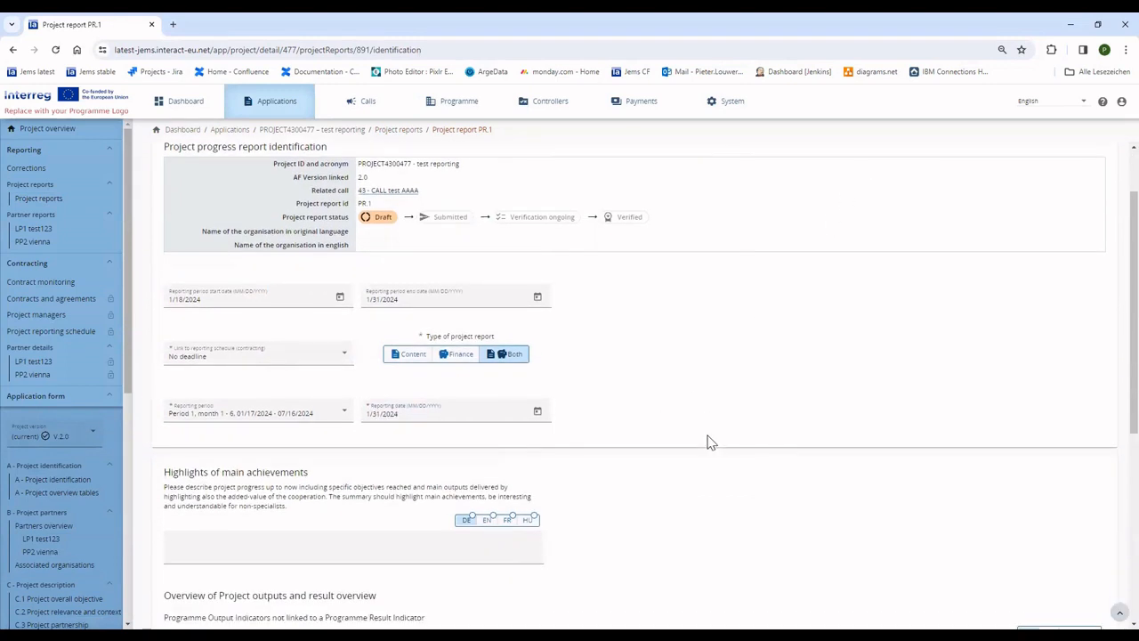
scroll(712, 443, "down", 1)
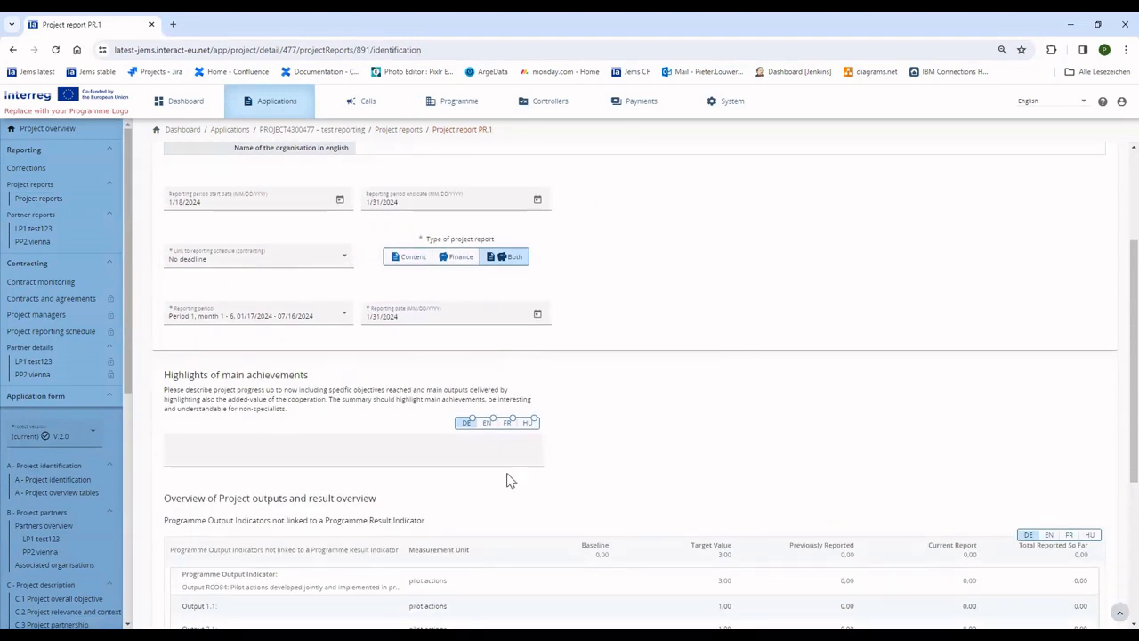
scroll(488, 459, "up", 2)
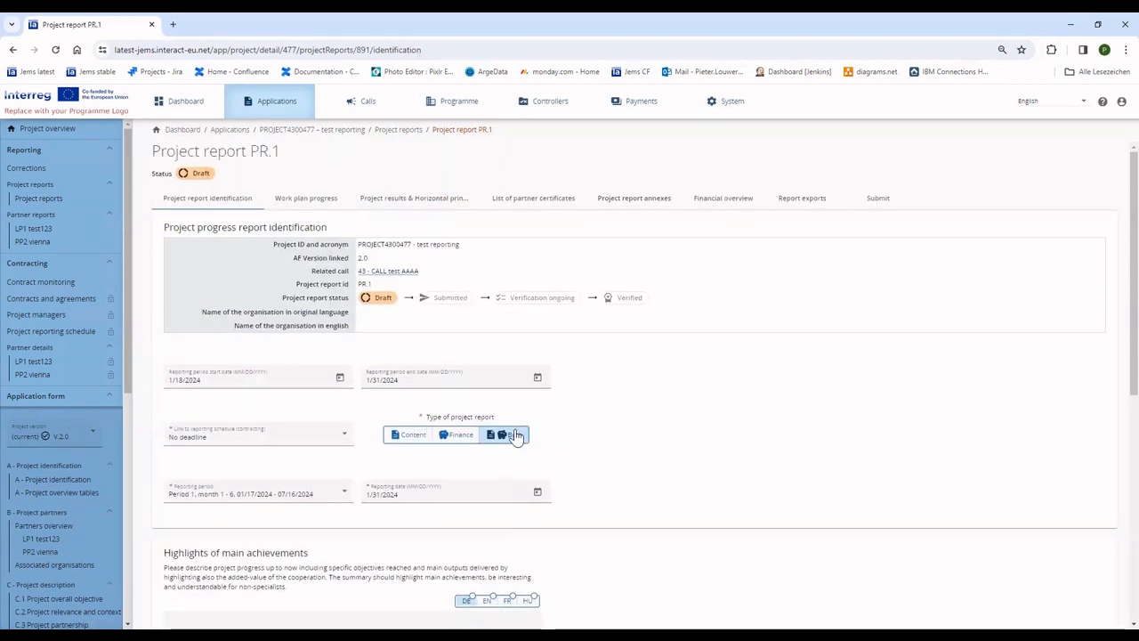
Switch the report type to Finance, to Content and back to Both, saving each change.
left_click(456, 438)
left_click(292, 545)
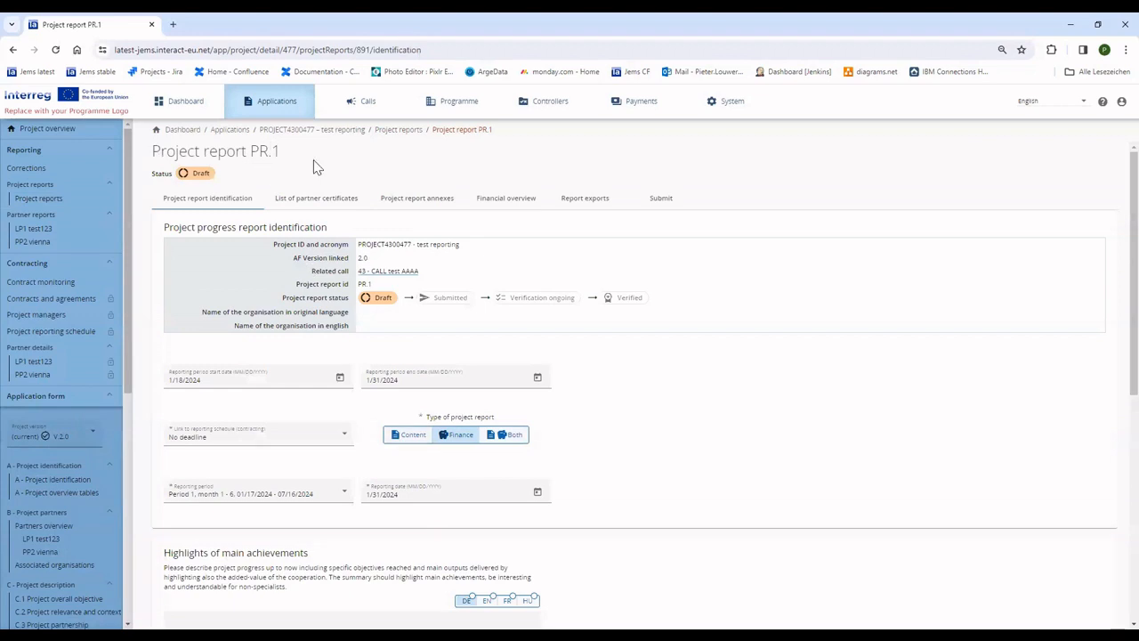
left_click(409, 435)
left_click(283, 542)
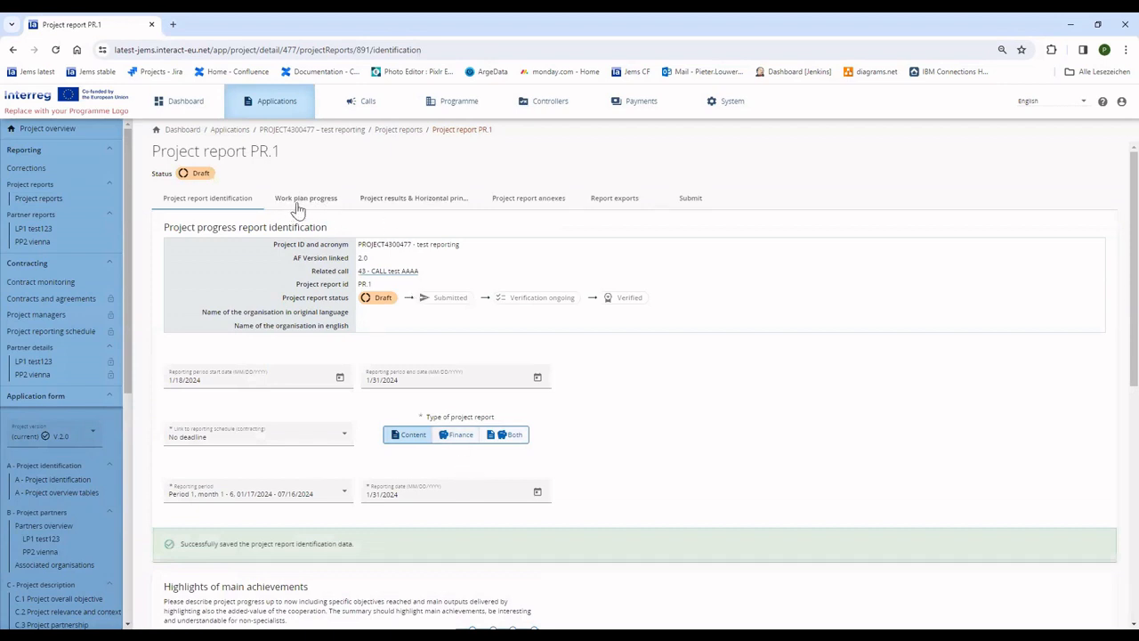
left_click(511, 435)
left_click(285, 543)
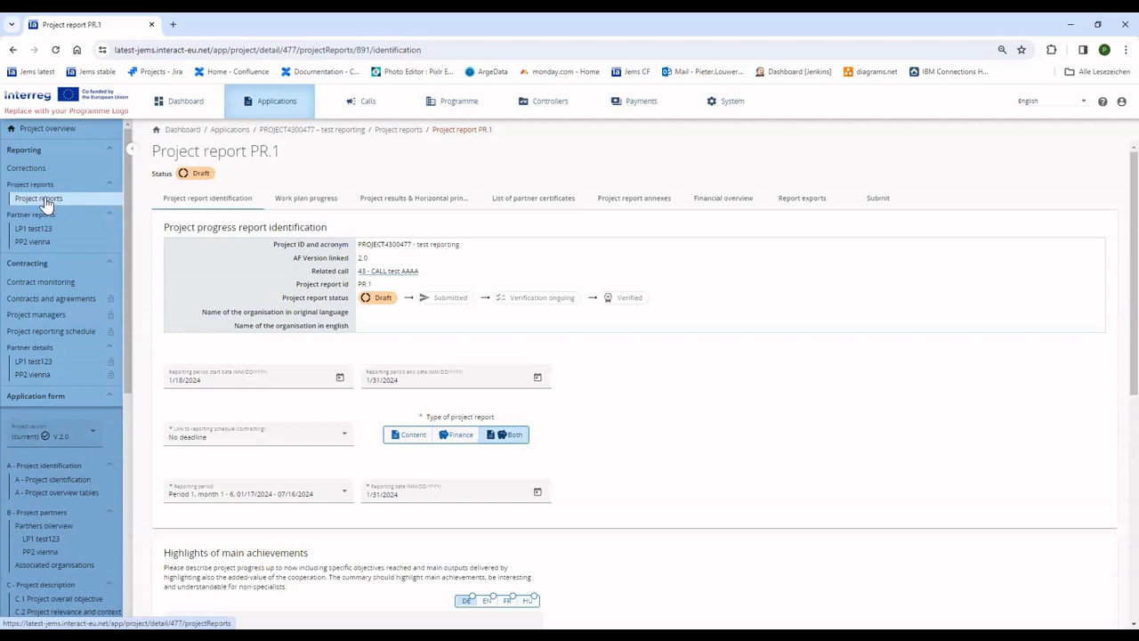
Check which reporting periods are available for the project report without changing the selection.
left_click(246, 497)
scroll(182, 582, "down", 2)
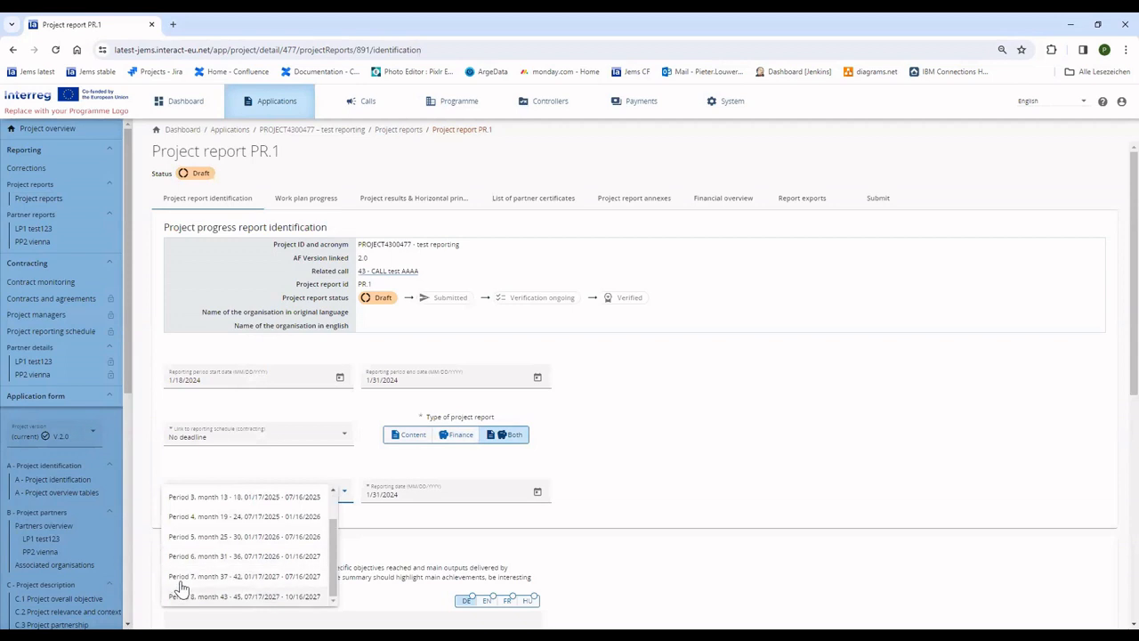
left_click(722, 418)
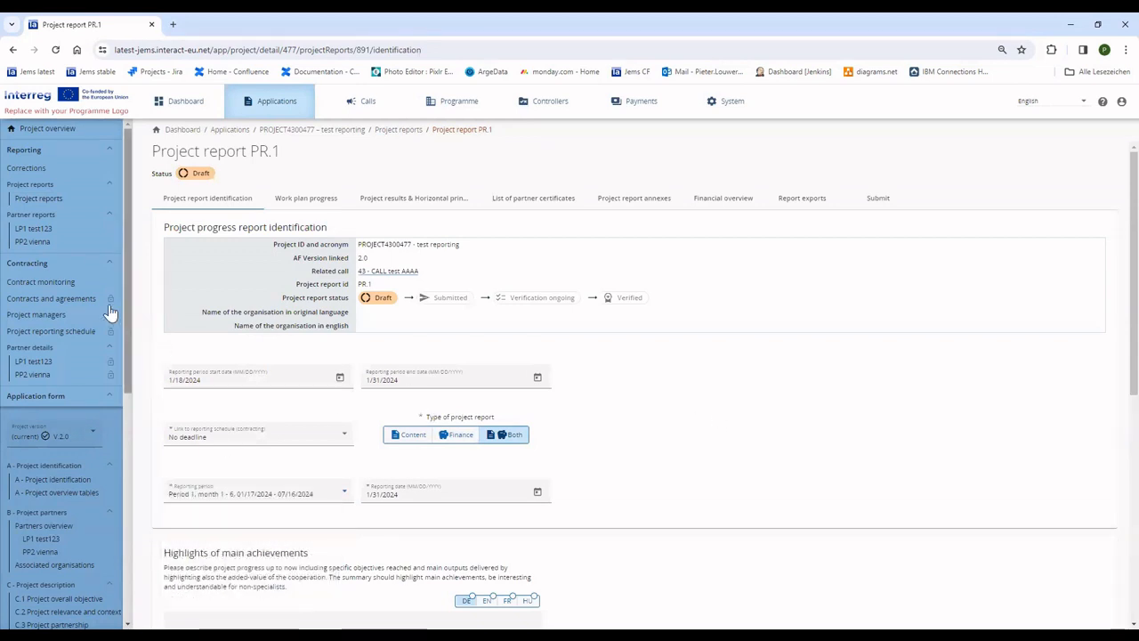
Delete draft report PR.1 from the project reports and return to the project reporting schedule.
left_click(38, 201)
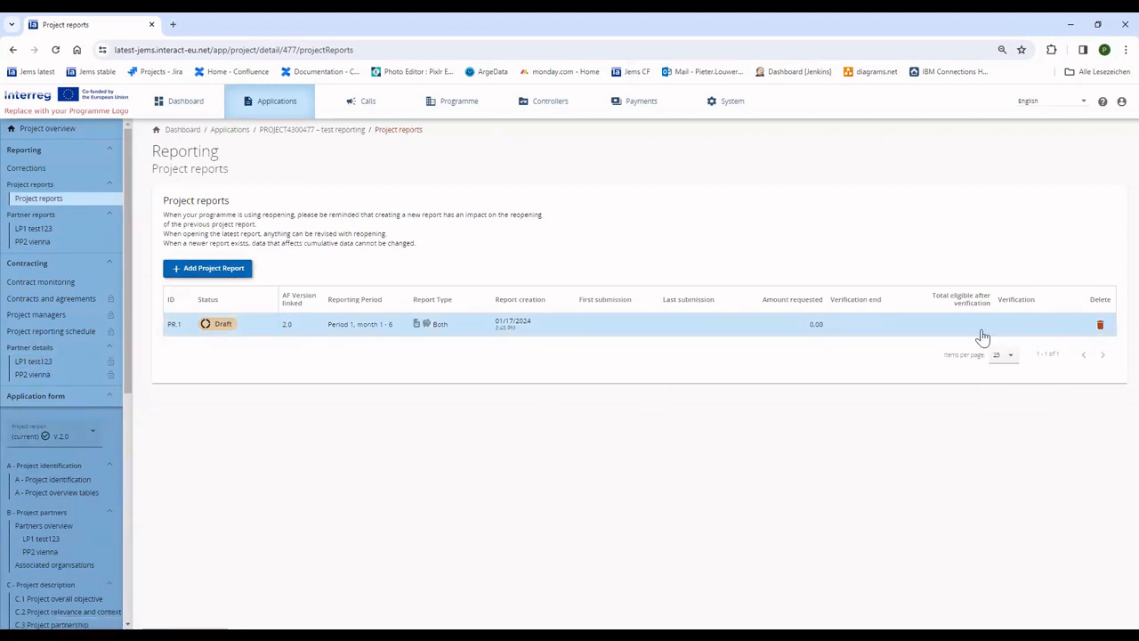
left_click(1100, 327)
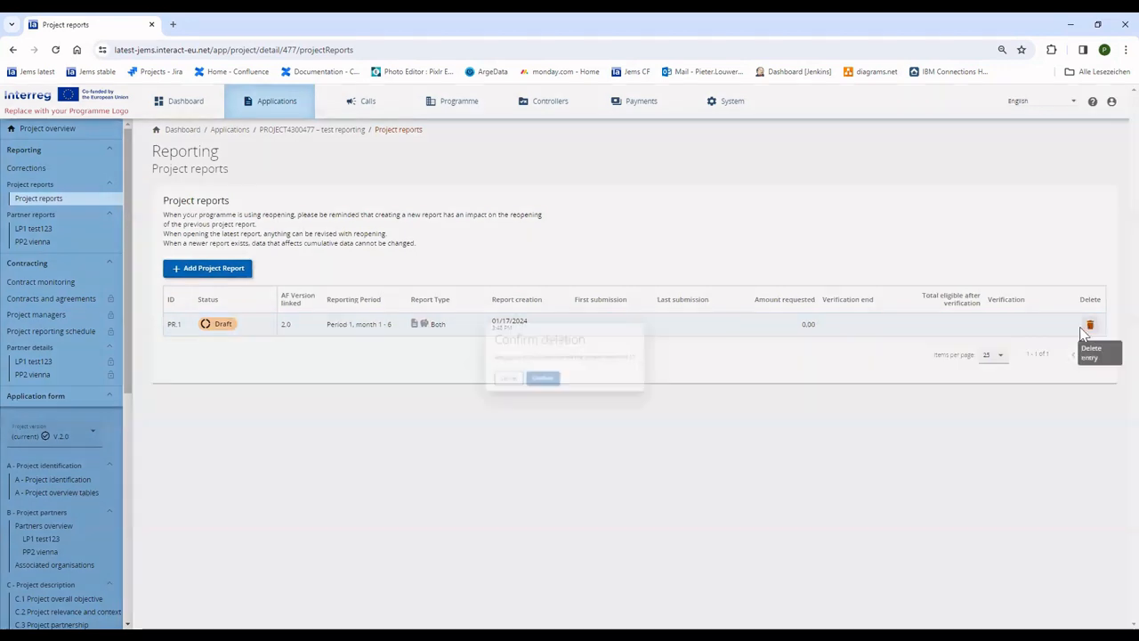
left_click(539, 385)
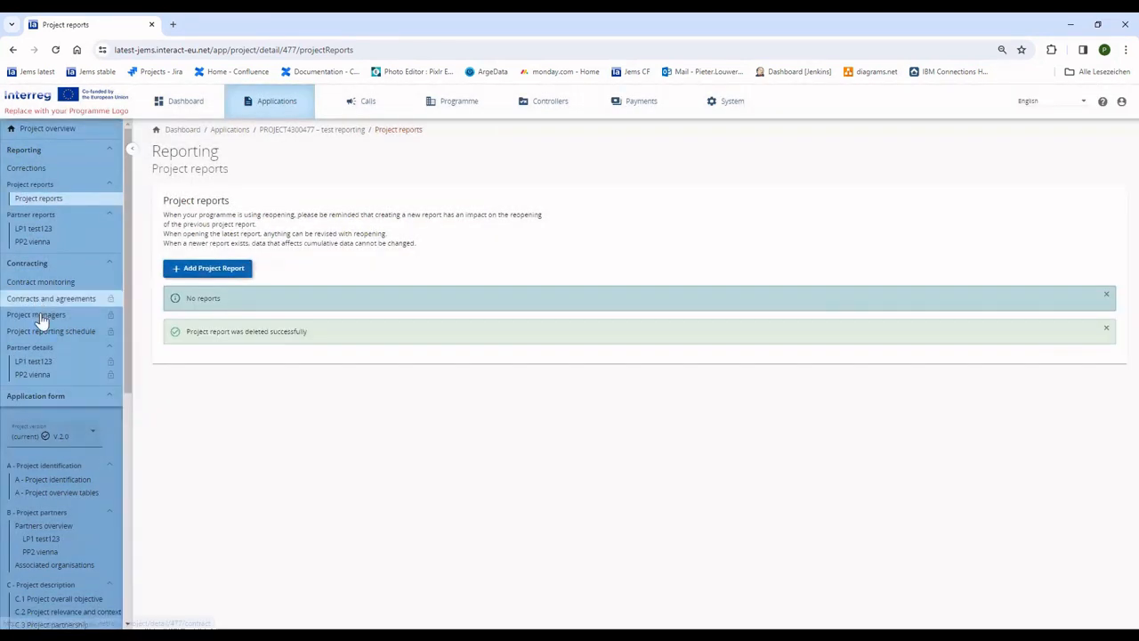
left_click(40, 333)
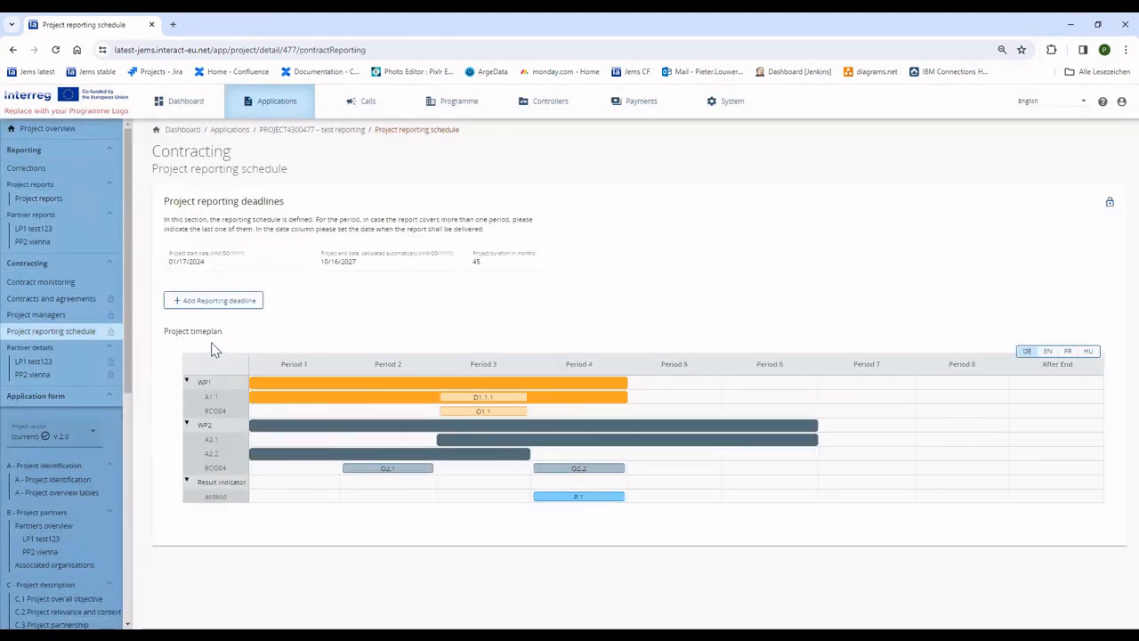
Open the administrator role and examine its Project reporting schedule permissions for project applicants and for programme authority users.
left_click(732, 107)
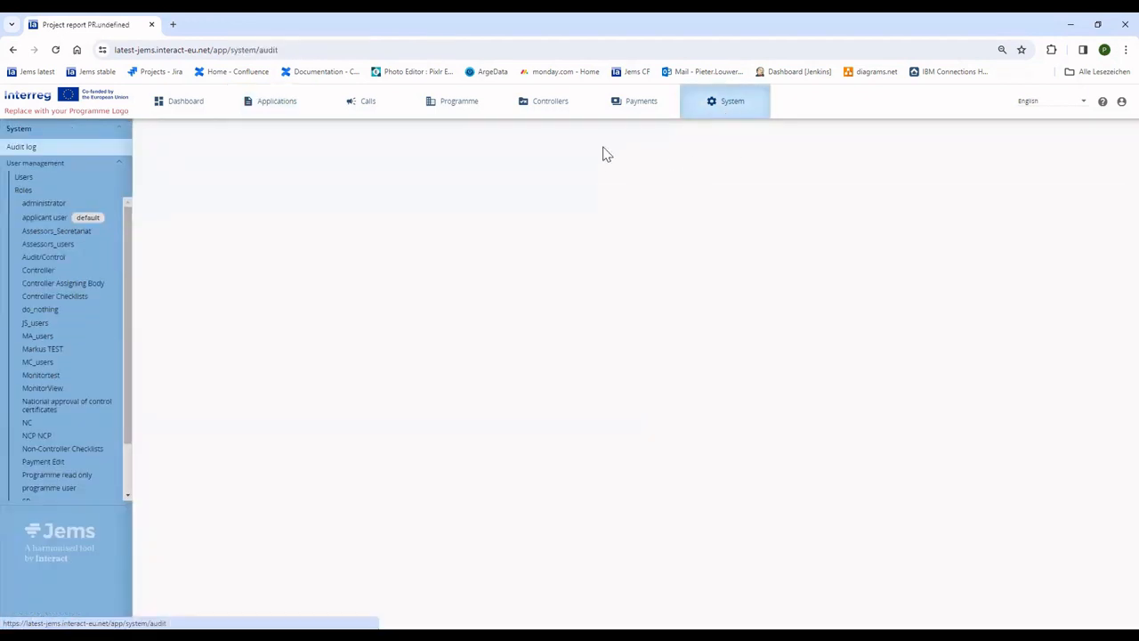
left_click(46, 206)
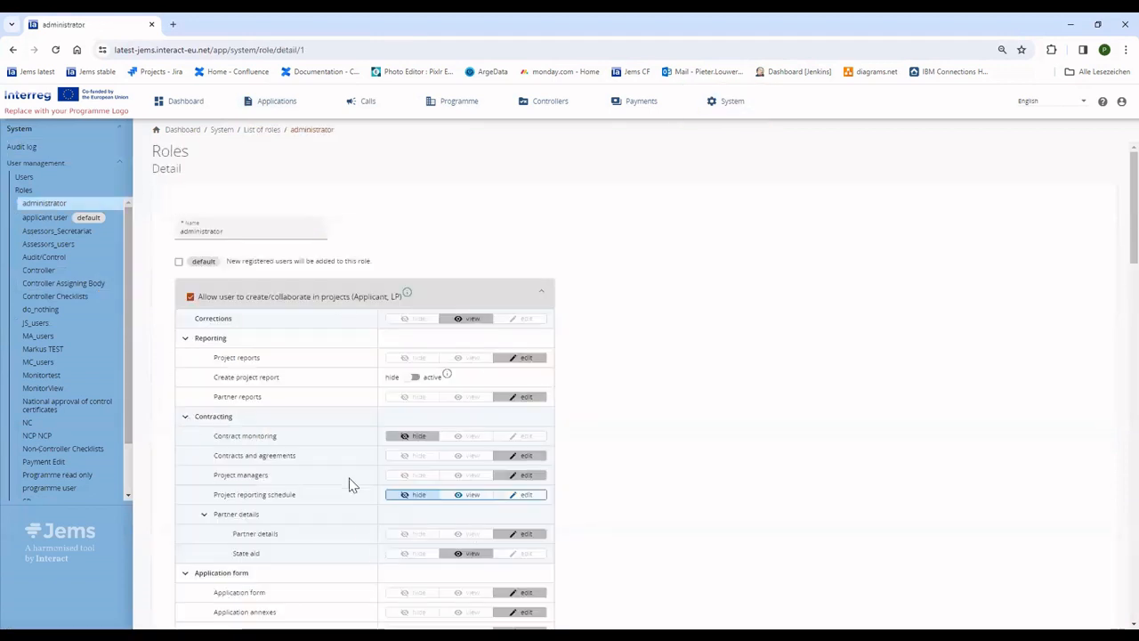
scroll(349, 488, "down", 2)
scroll(370, 487, "down", 1)
scroll(322, 482, "up", 1)
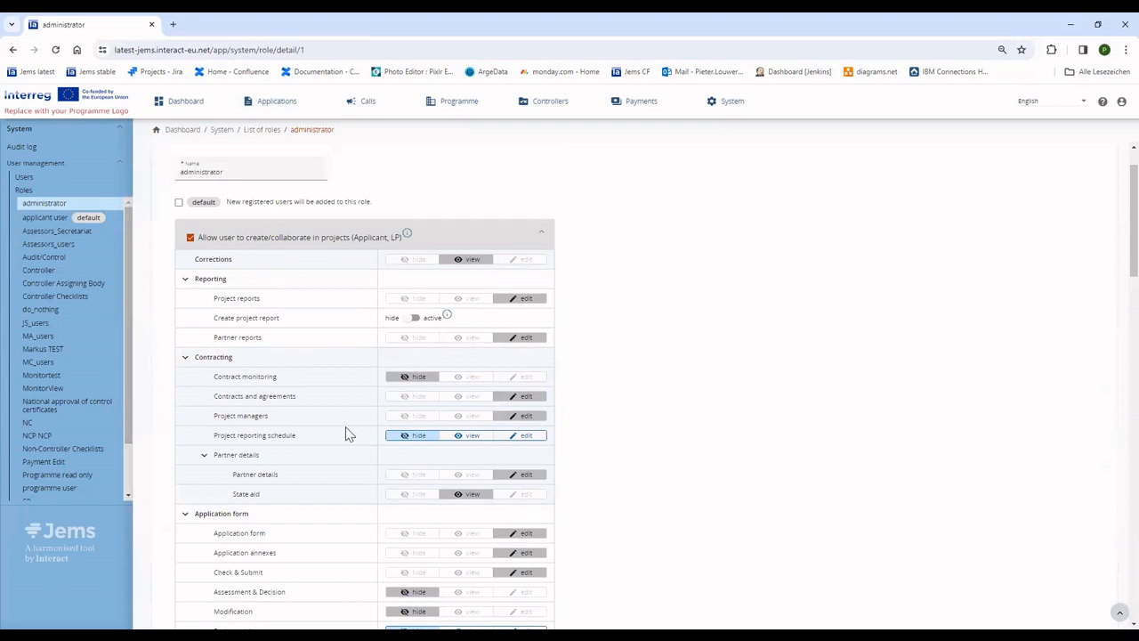
scroll(347, 435, "down", 3)
scroll(365, 472, "down", 2)
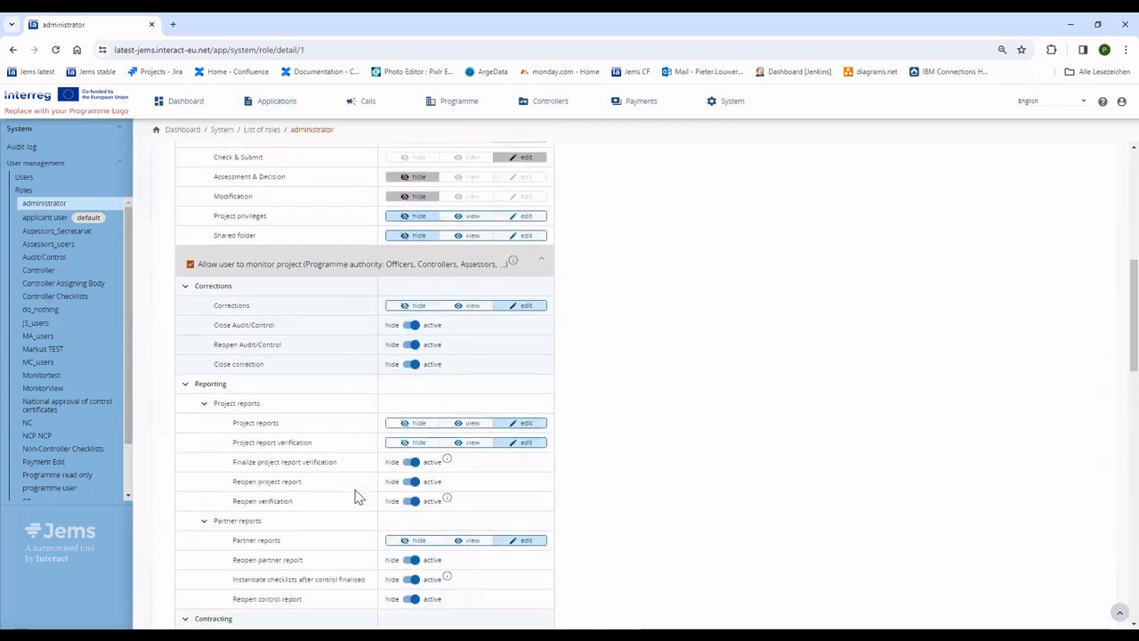
scroll(387, 521, "down", 3)
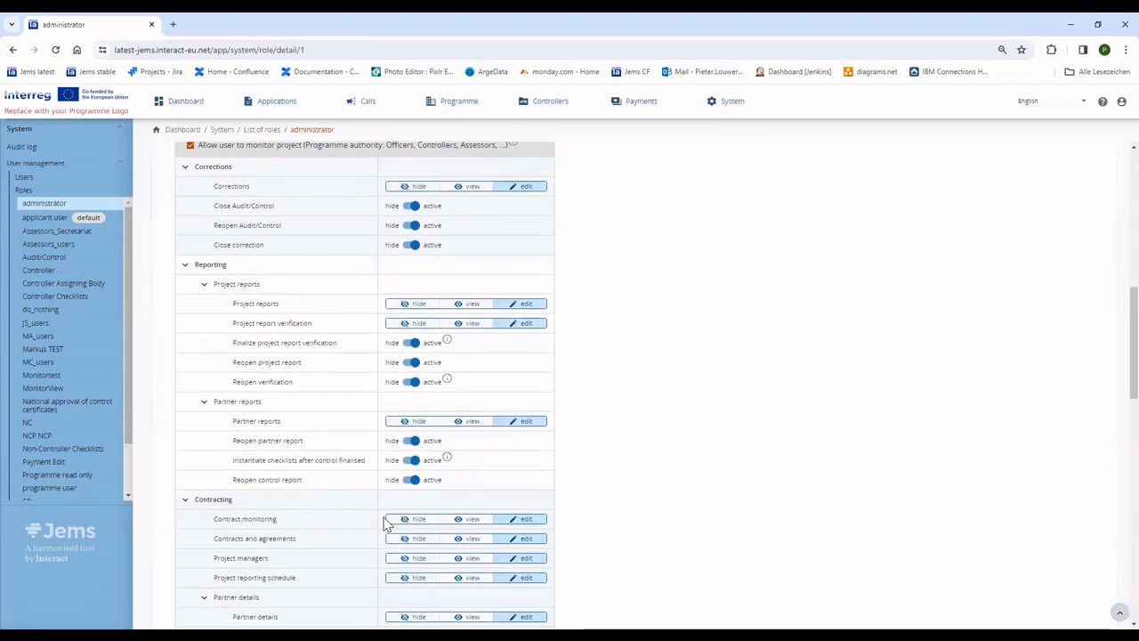
scroll(386, 526, "down", 2)
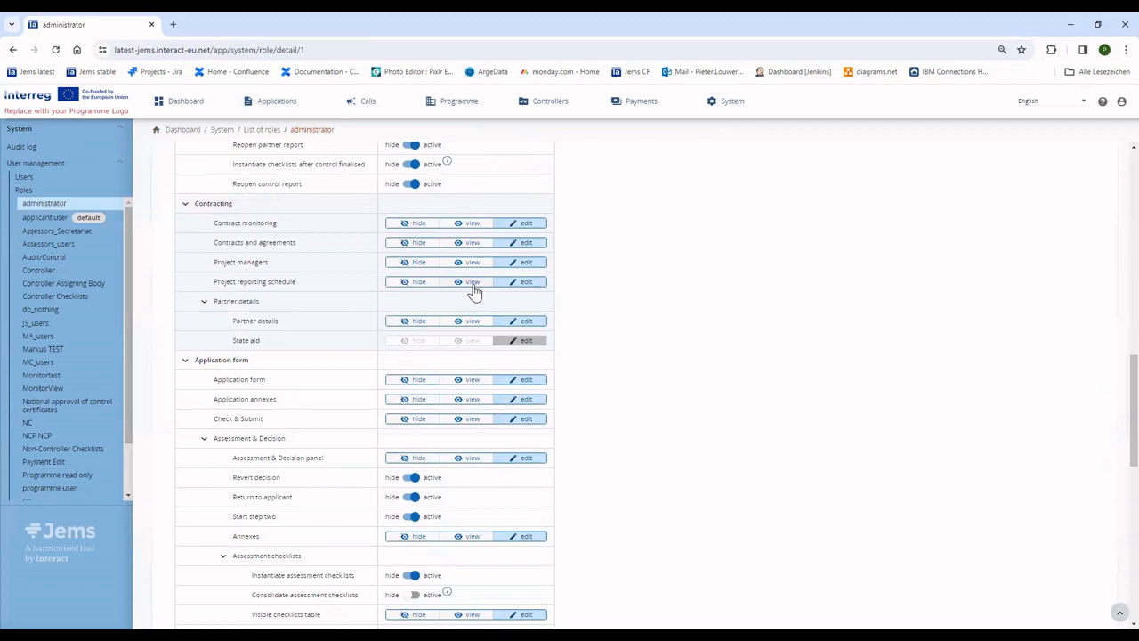
scroll(471, 298, "up", 6)
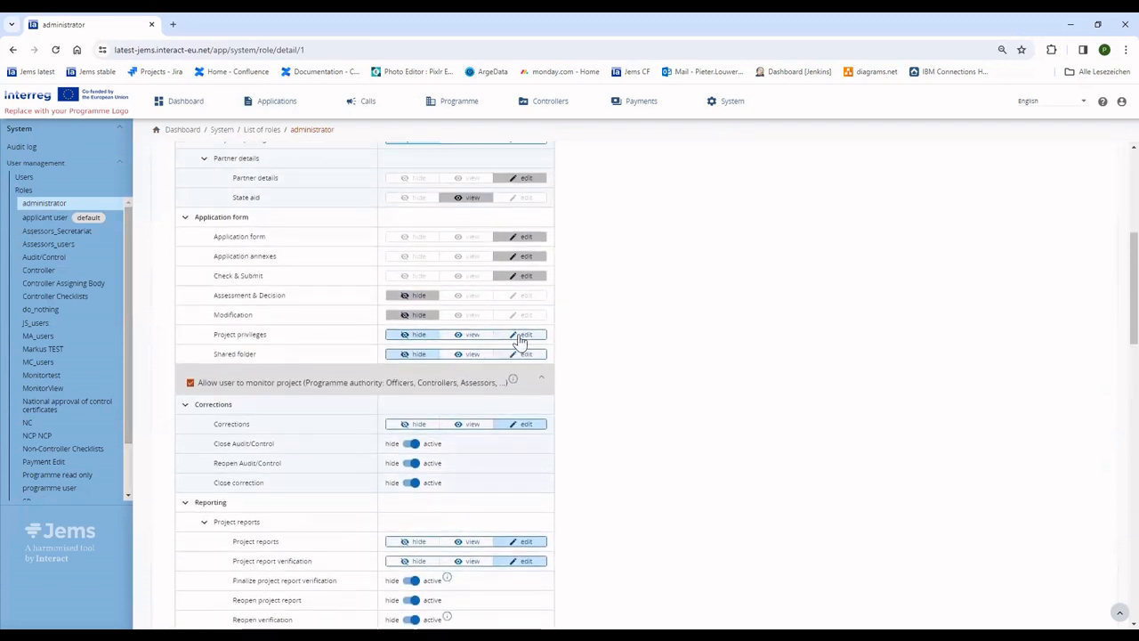
Return to the project's contracting reporting schedule and add three reporting deadlines.
scroll(520, 340, "up", 1)
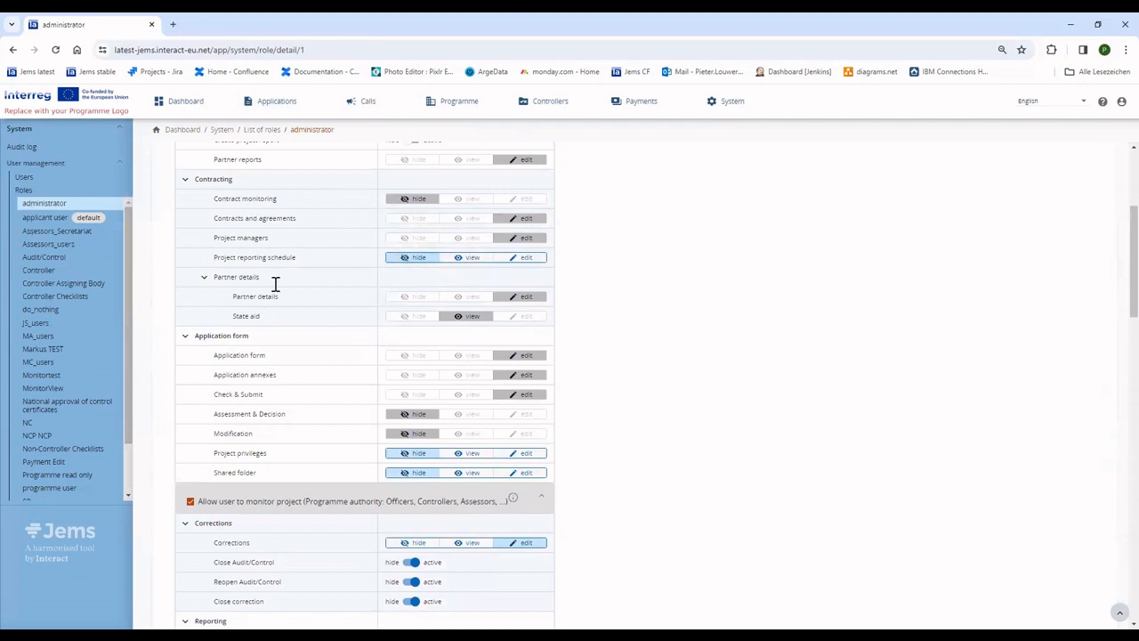
left_click(13, 50)
left_click(12, 50)
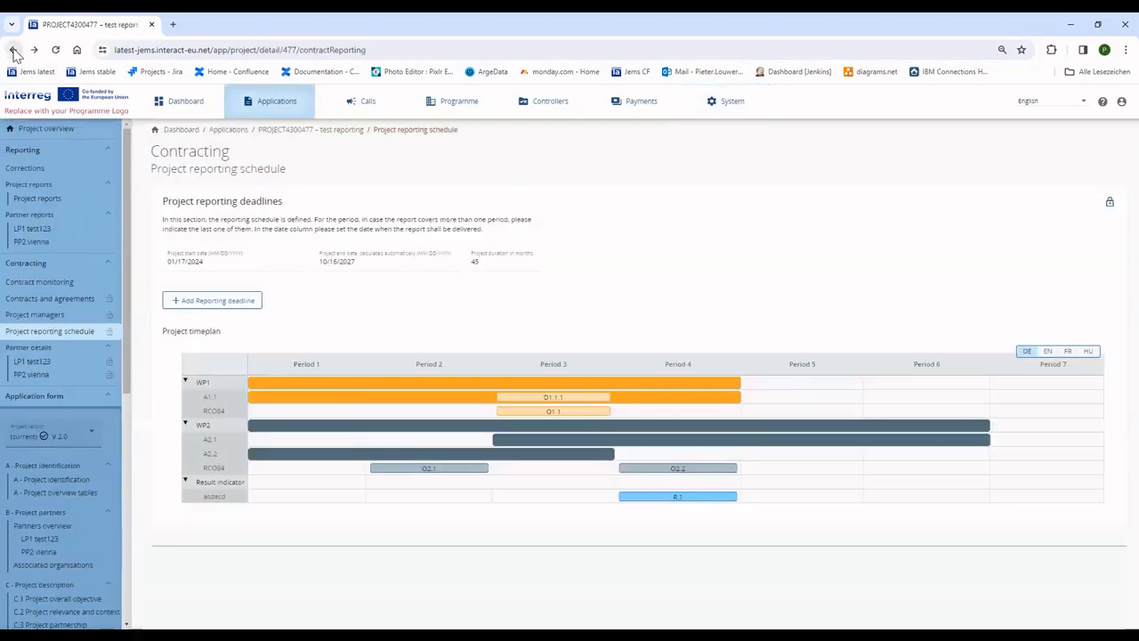
left_click(228, 300)
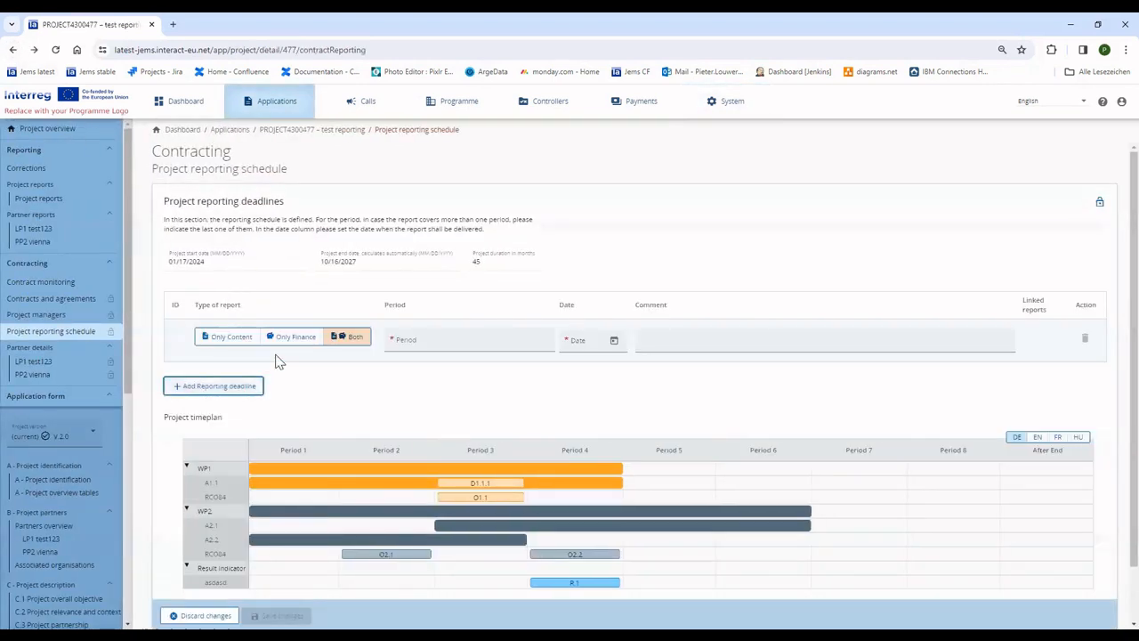
left_click(244, 387)
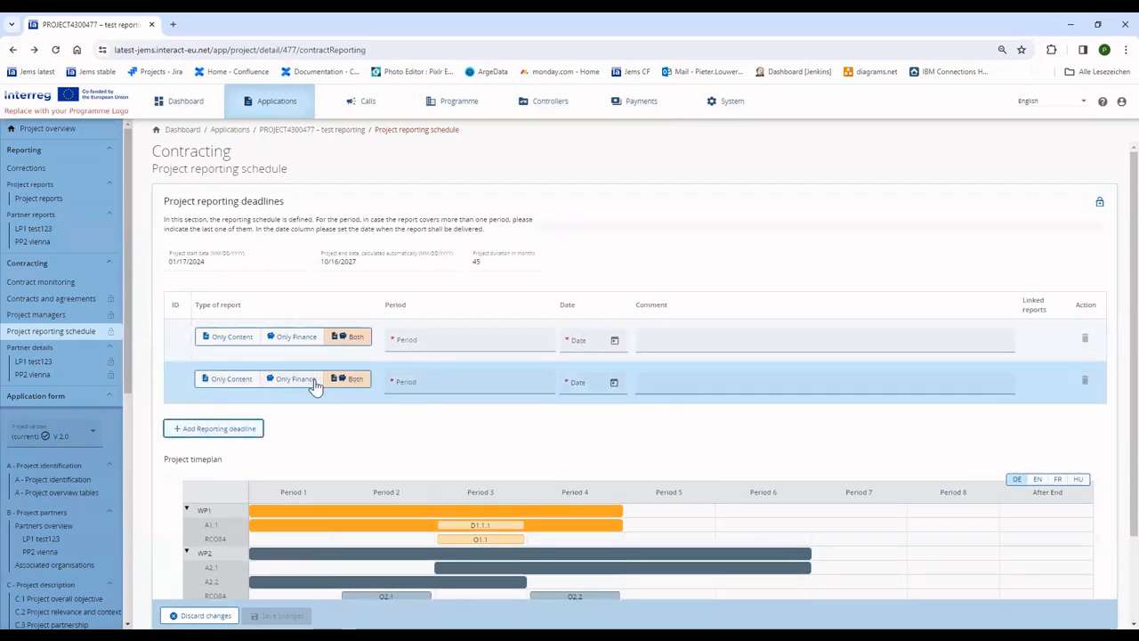
left_click(227, 428)
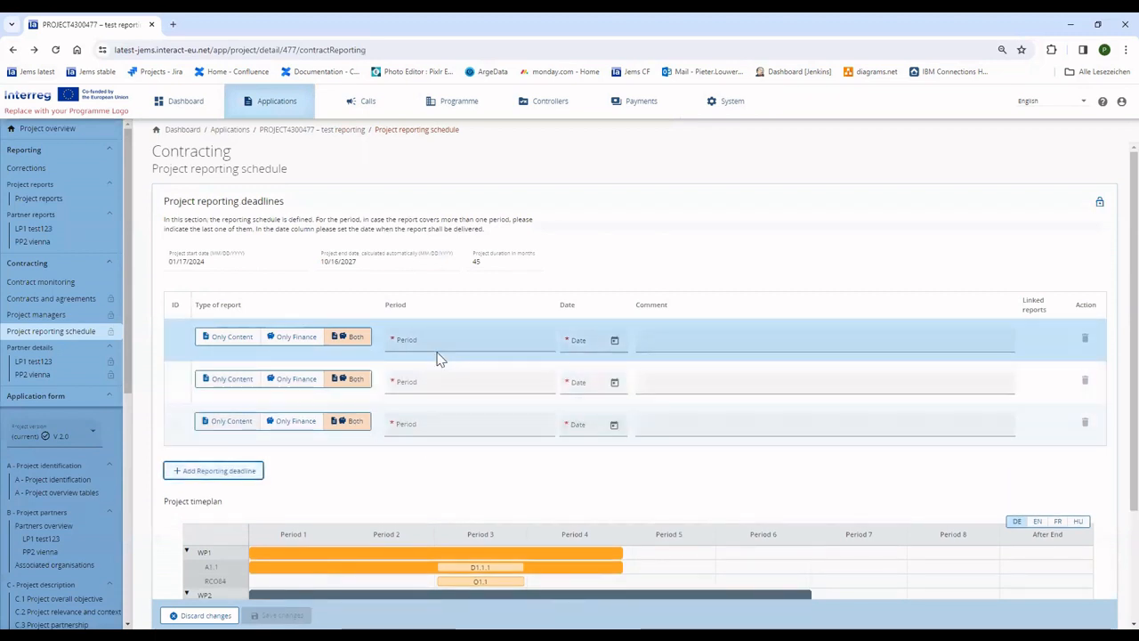
Assign Period 1, Period 2 and Period 3 in order to the three new reporting deadlines.
left_click(436, 346)
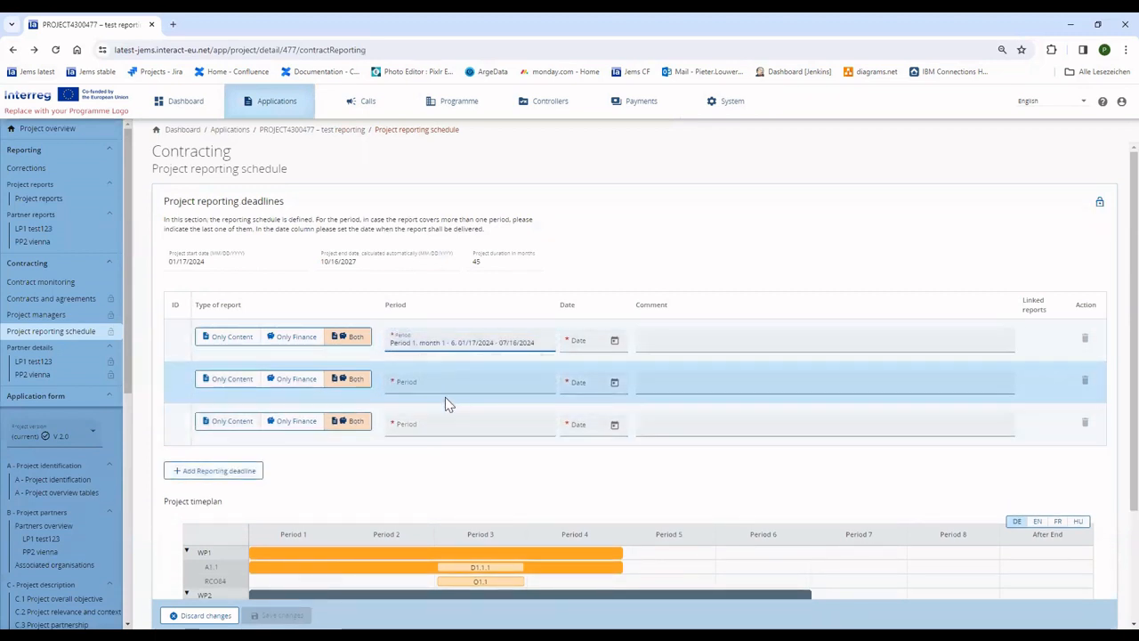
scroll(445, 397, "down", 2)
left_click(437, 267)
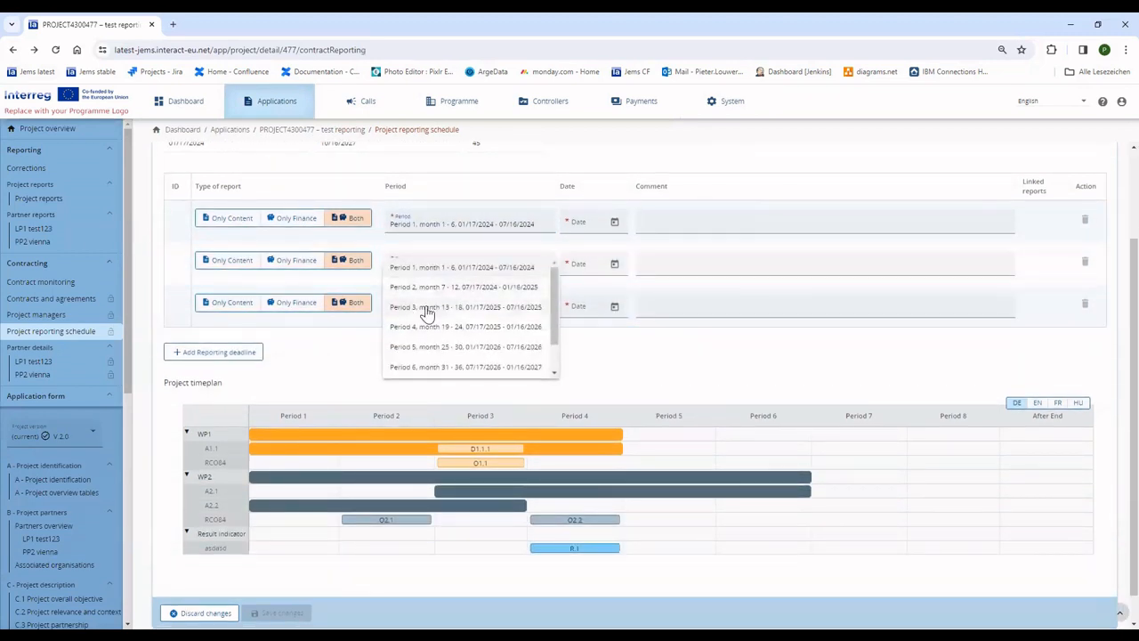
left_click(429, 286)
left_click(432, 307)
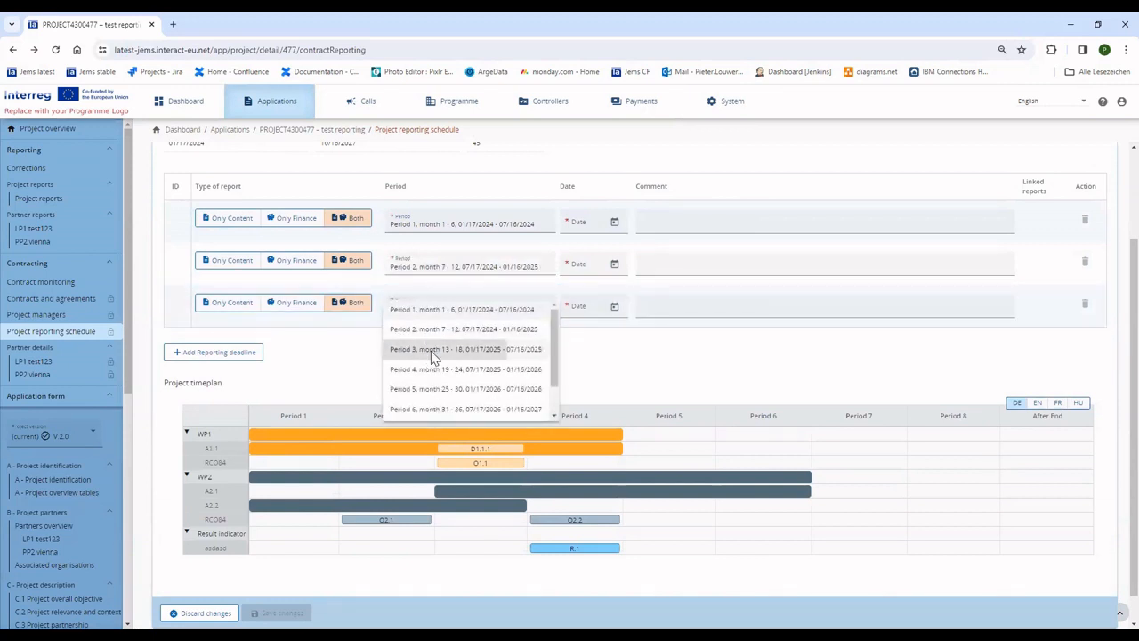
left_click(430, 351)
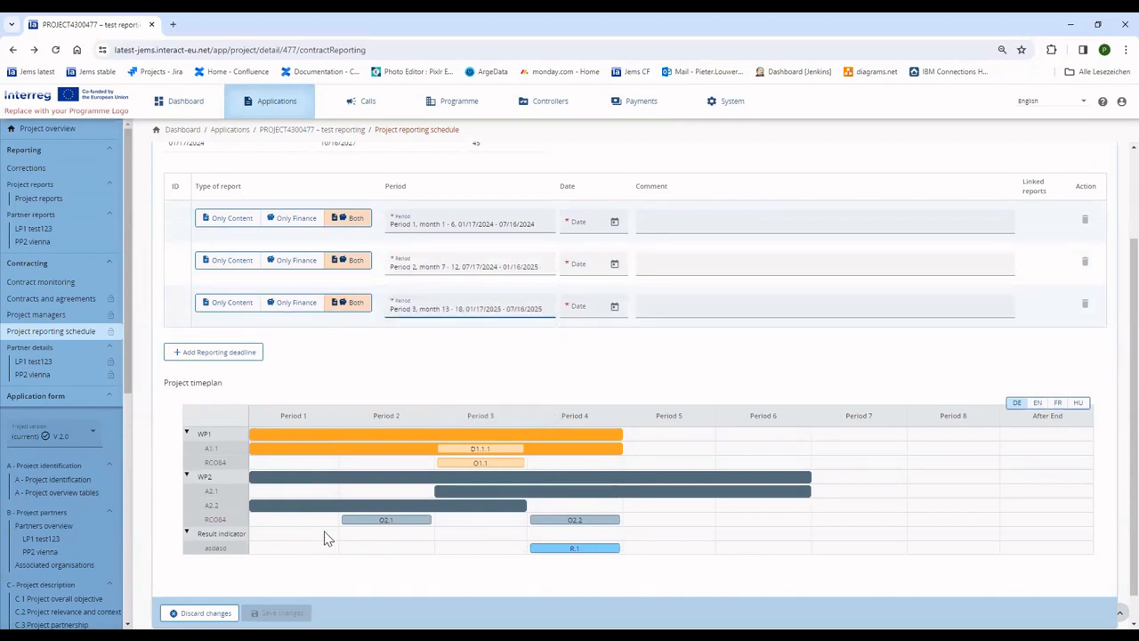
Date the three deadlines 1/19/2024, 7/25/2024 and 1/31/2025 in order and save the reporting schedule.
left_click(614, 222)
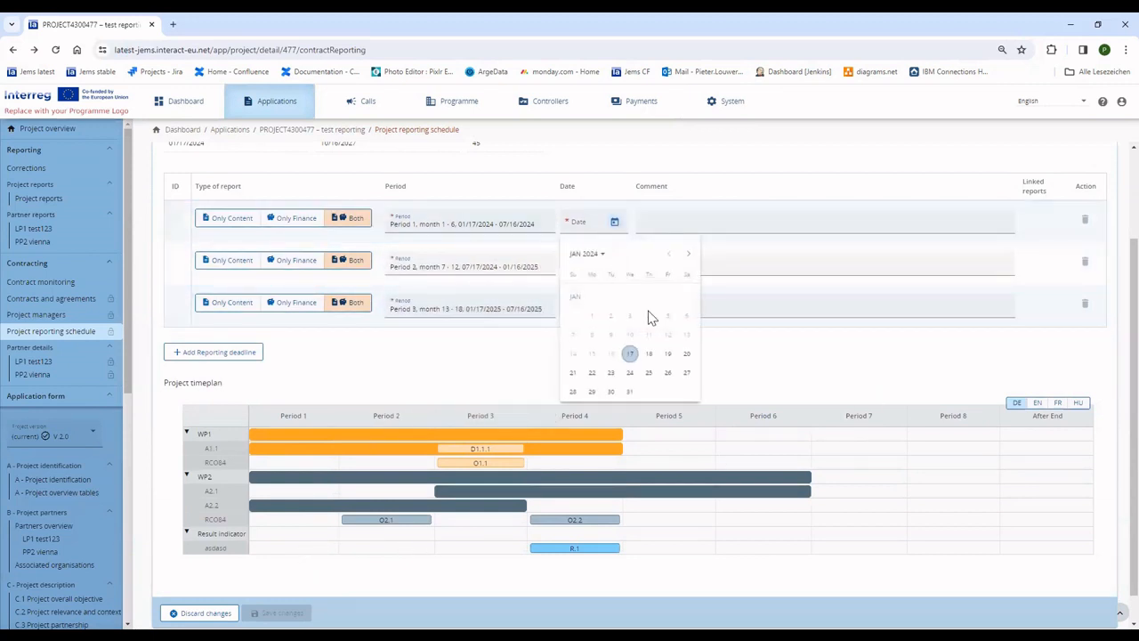
left_click(667, 353)
left_click(614, 264)
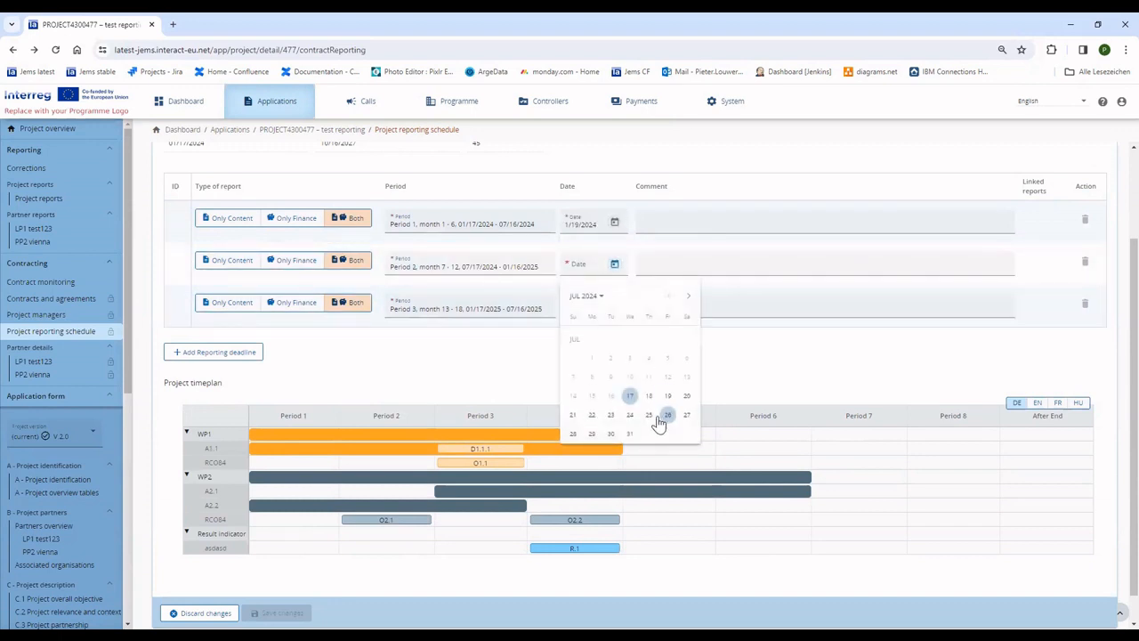
left_click(648, 413)
left_click(614, 305)
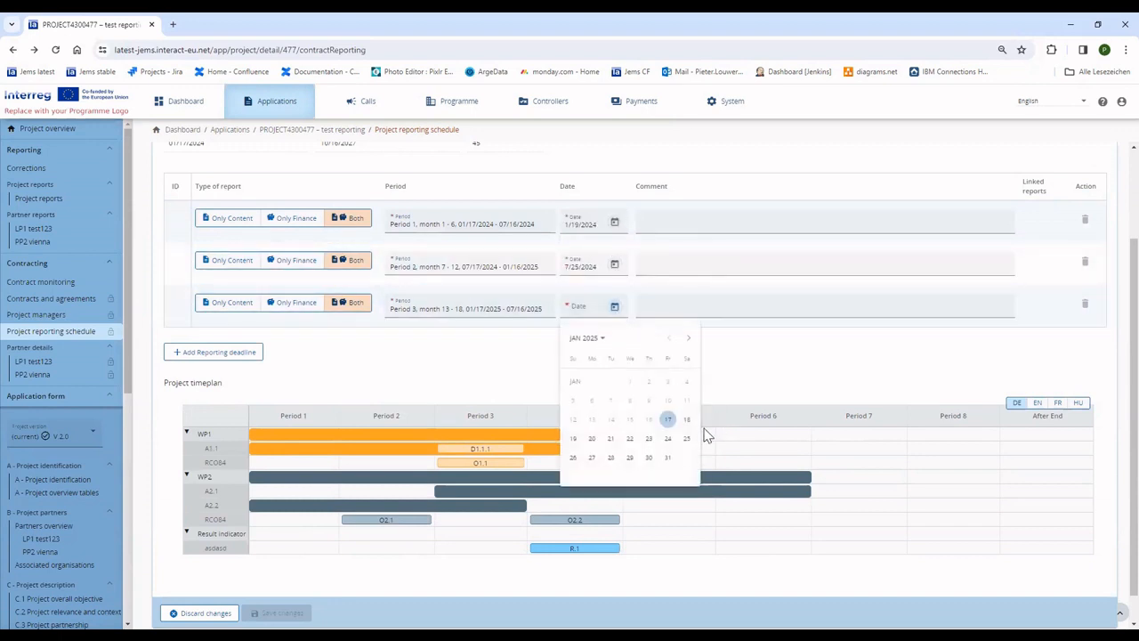
left_click(667, 457)
left_click(270, 612)
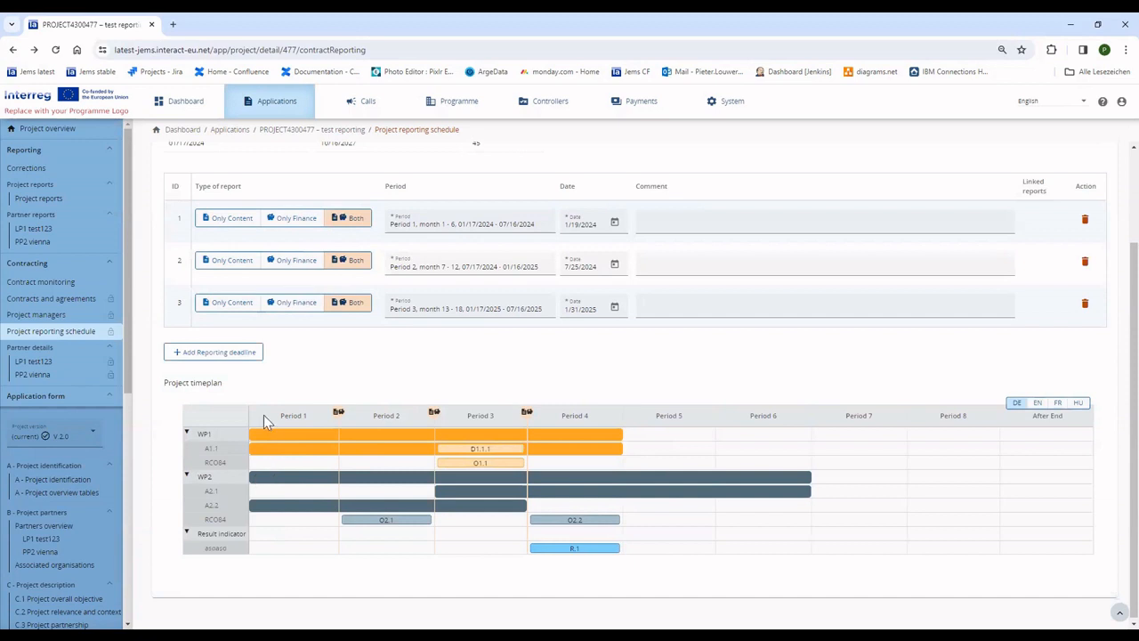
Delete the Period 1 reporting deadline and save the schedule.
left_click(1084, 221)
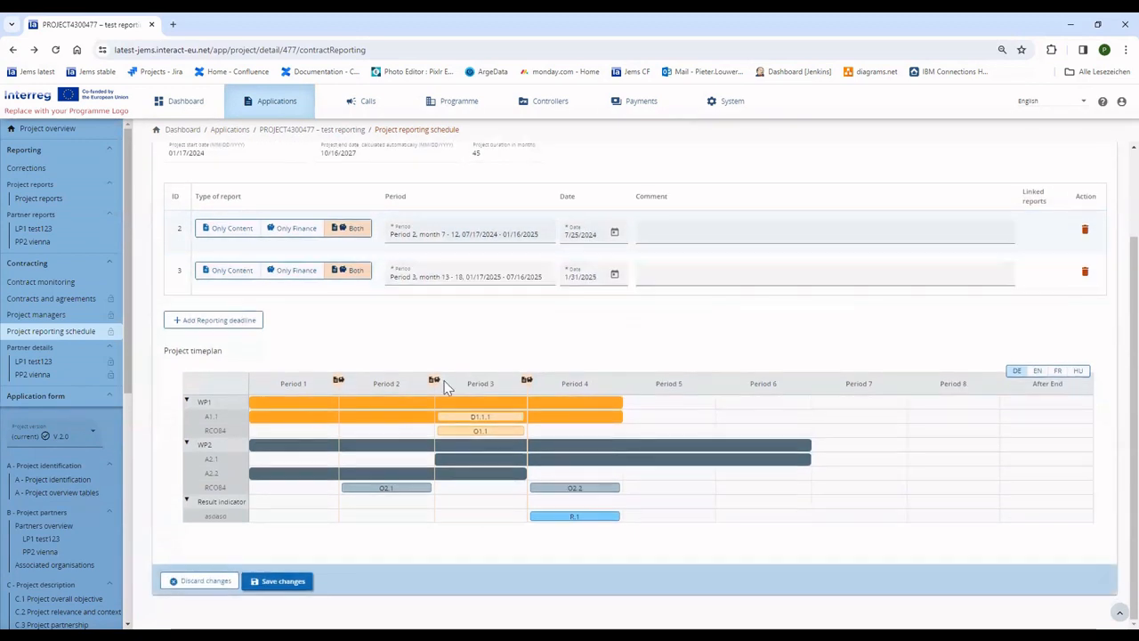
left_click(293, 585)
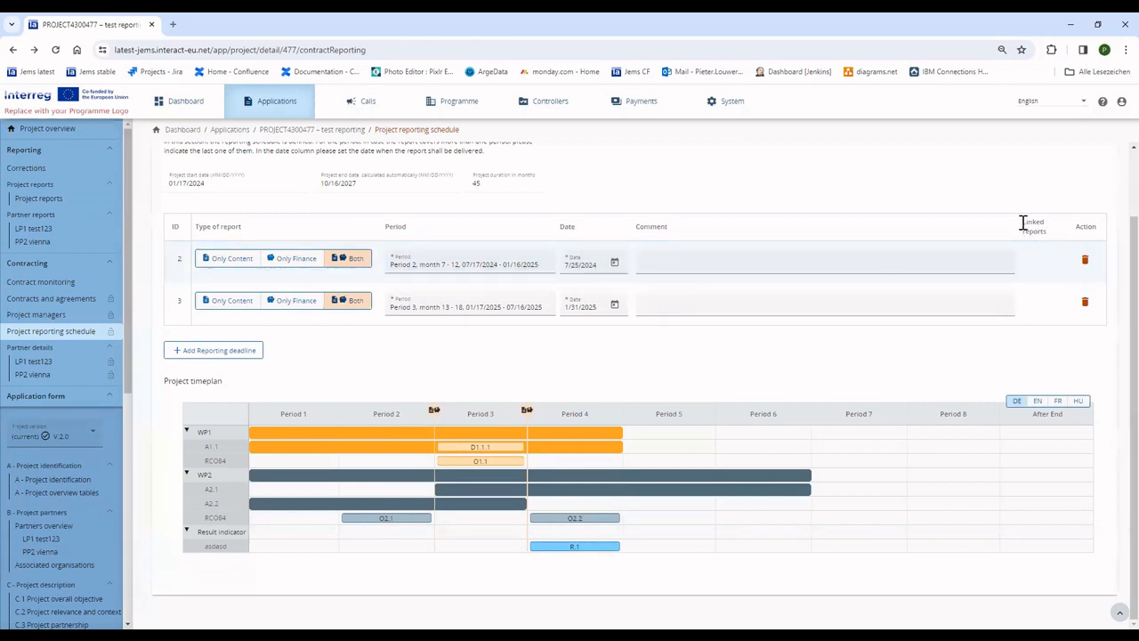
left_click_drag(1023, 222, 1047, 239)
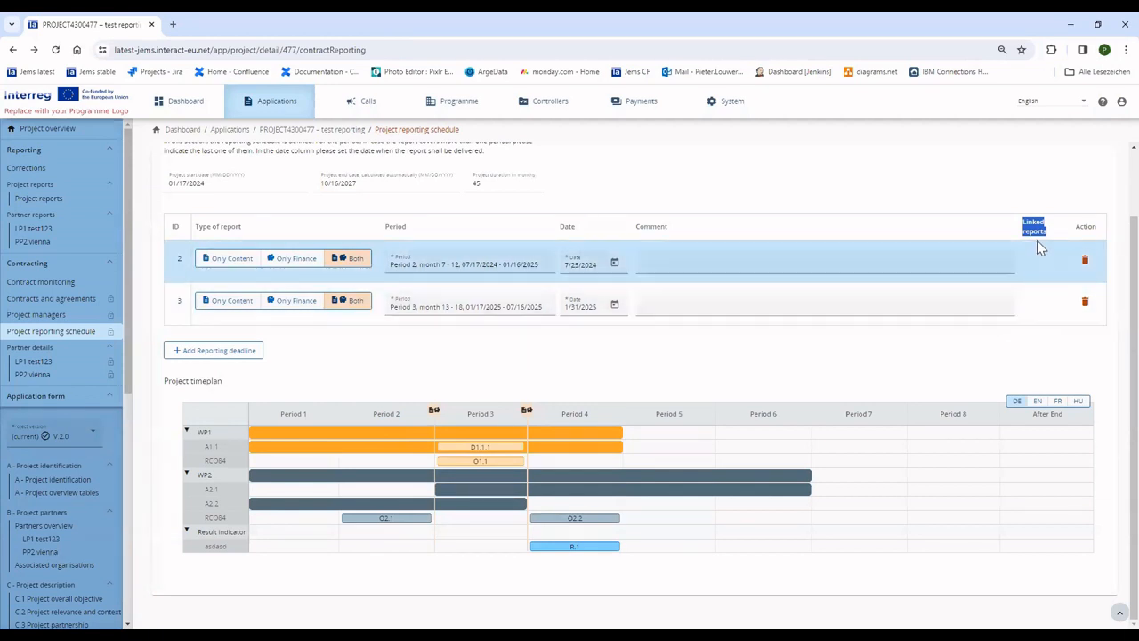
left_click(1019, 223)
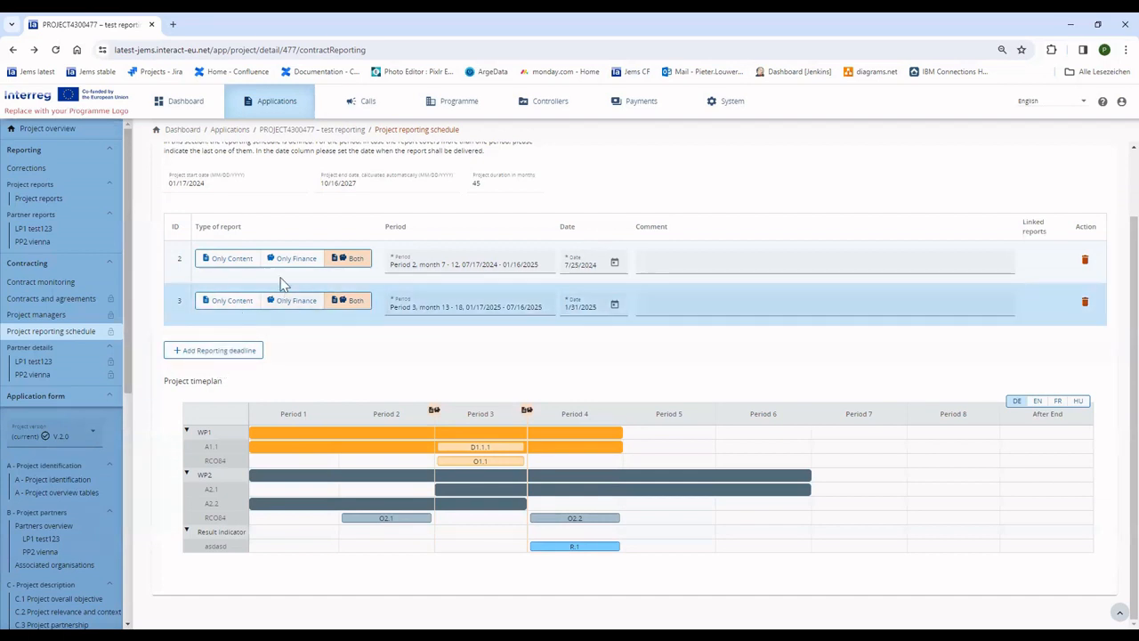
Add an Only Content deadline for Period 5 dated 1/31/2026 with the comment "Milestone report".
left_click(230, 352)
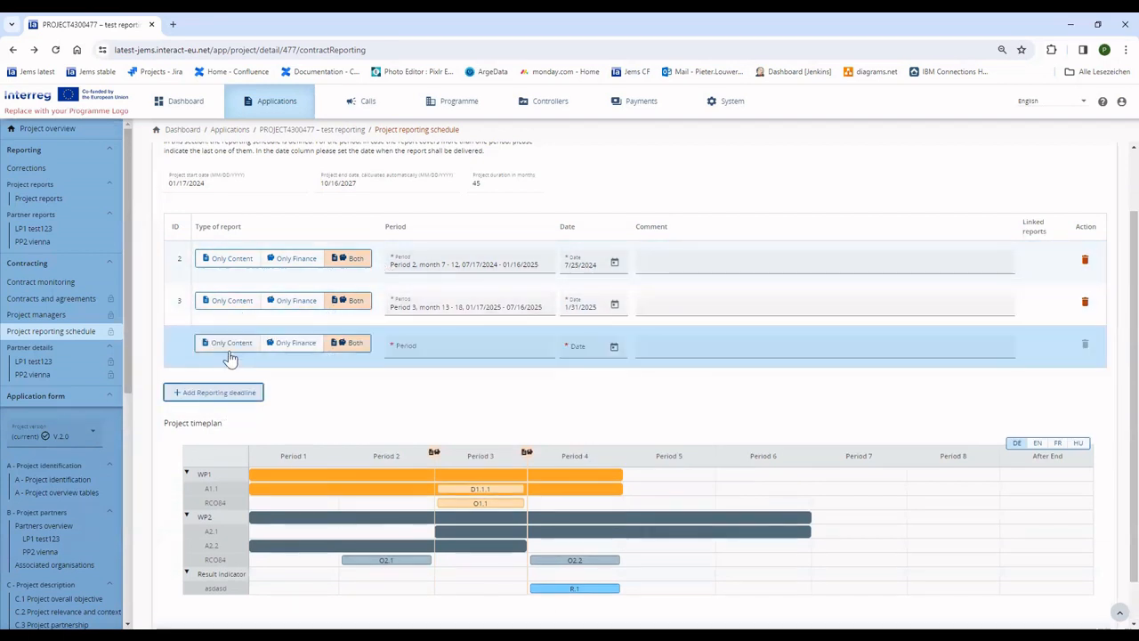
left_click(474, 355)
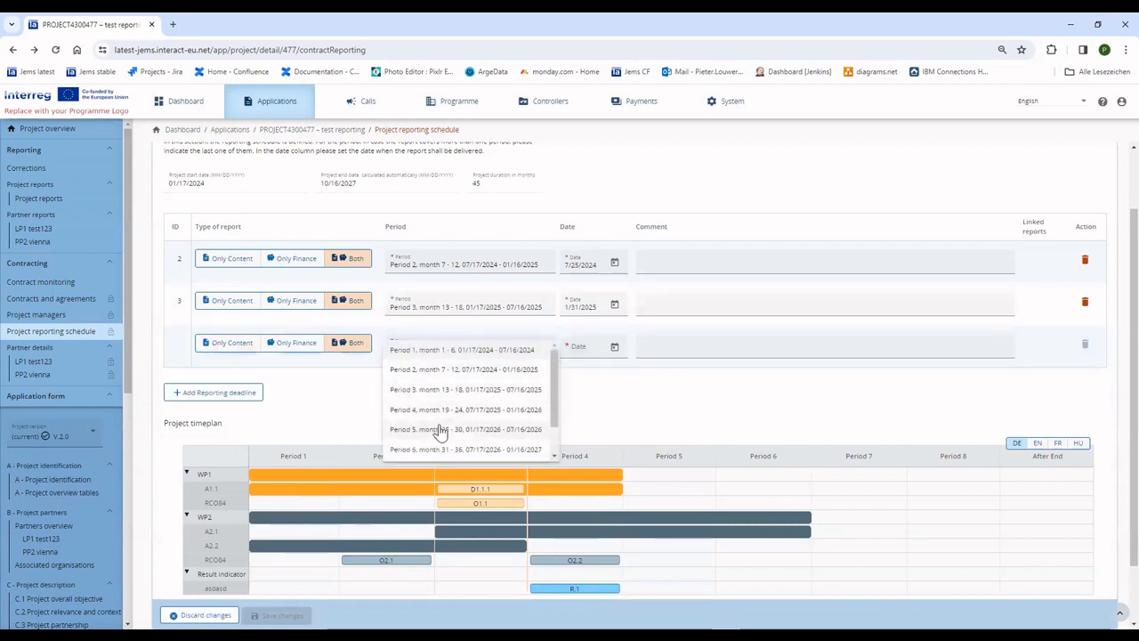
left_click(437, 430)
left_click(222, 343)
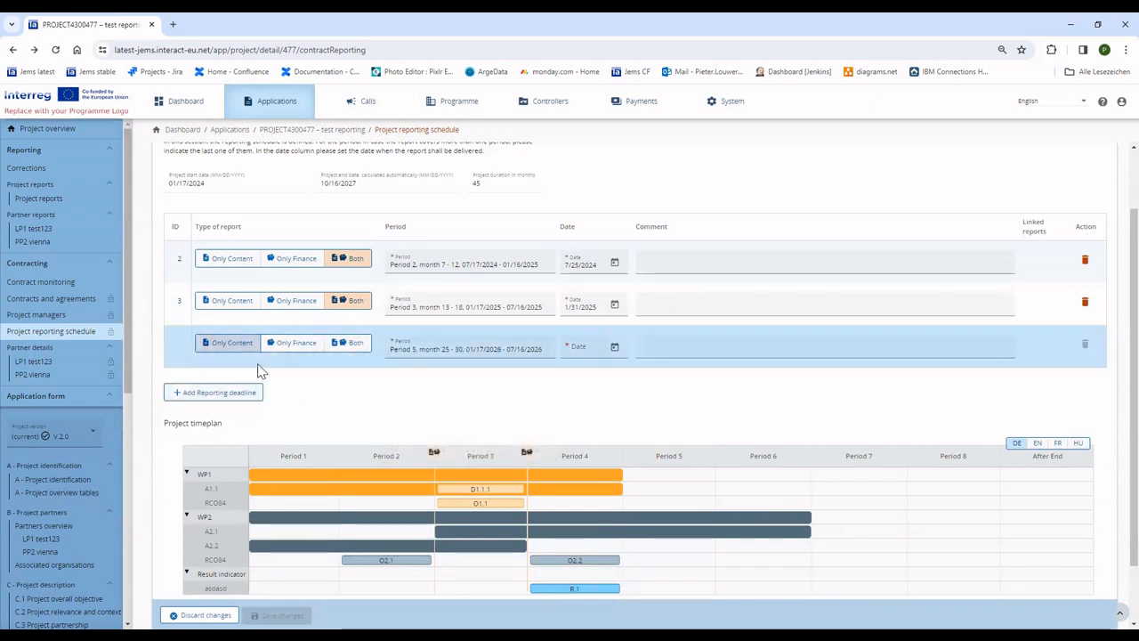
left_click(614, 347)
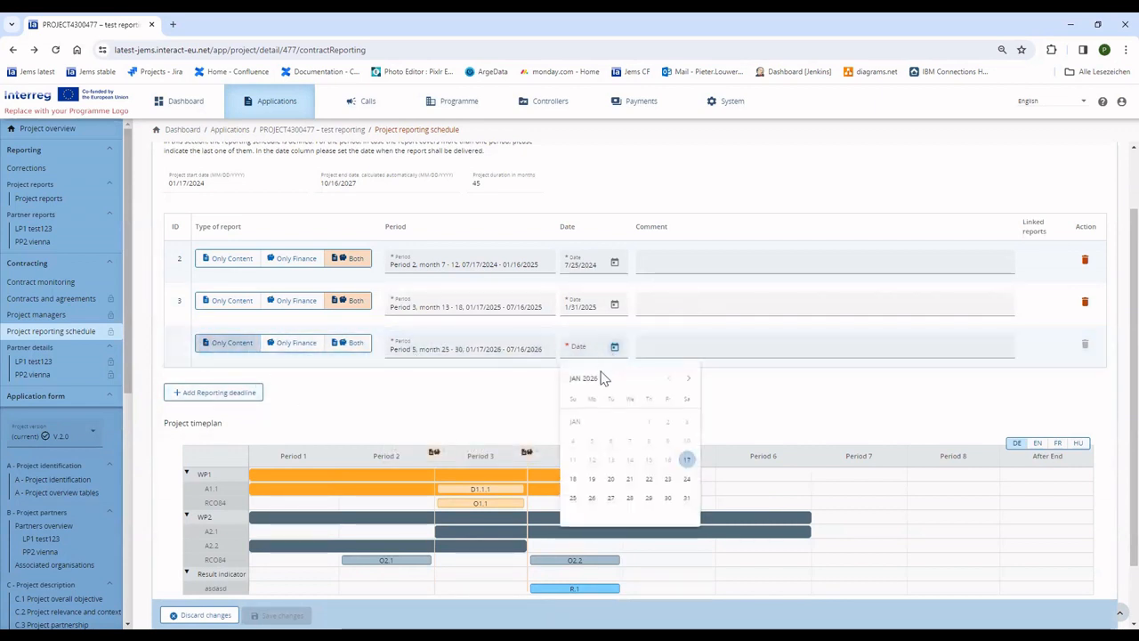
left_click(689, 496)
left_click(719, 348)
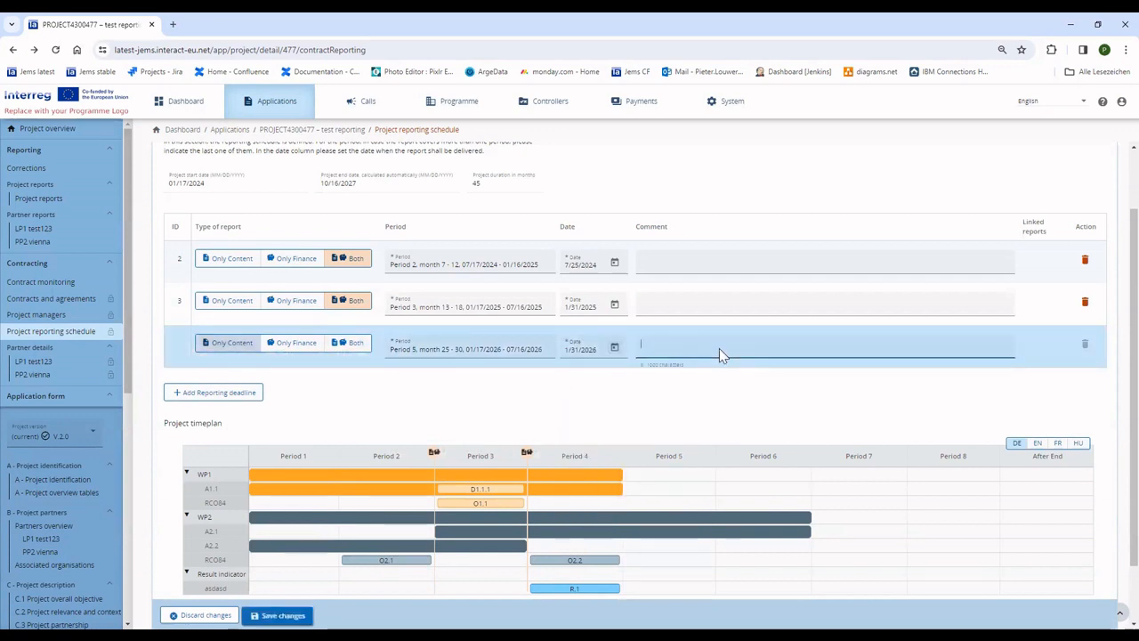
type("Milestone report")
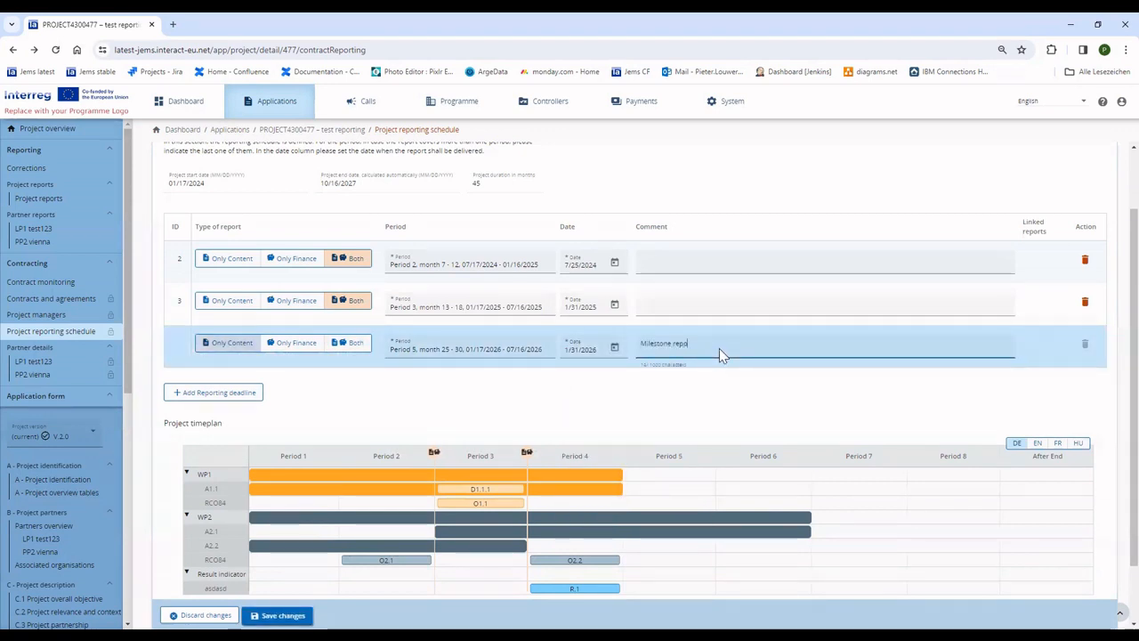
Add an Only Finance deadline for Period 8 dated 7/24/2027 and save the reporting schedule.
left_click(189, 395)
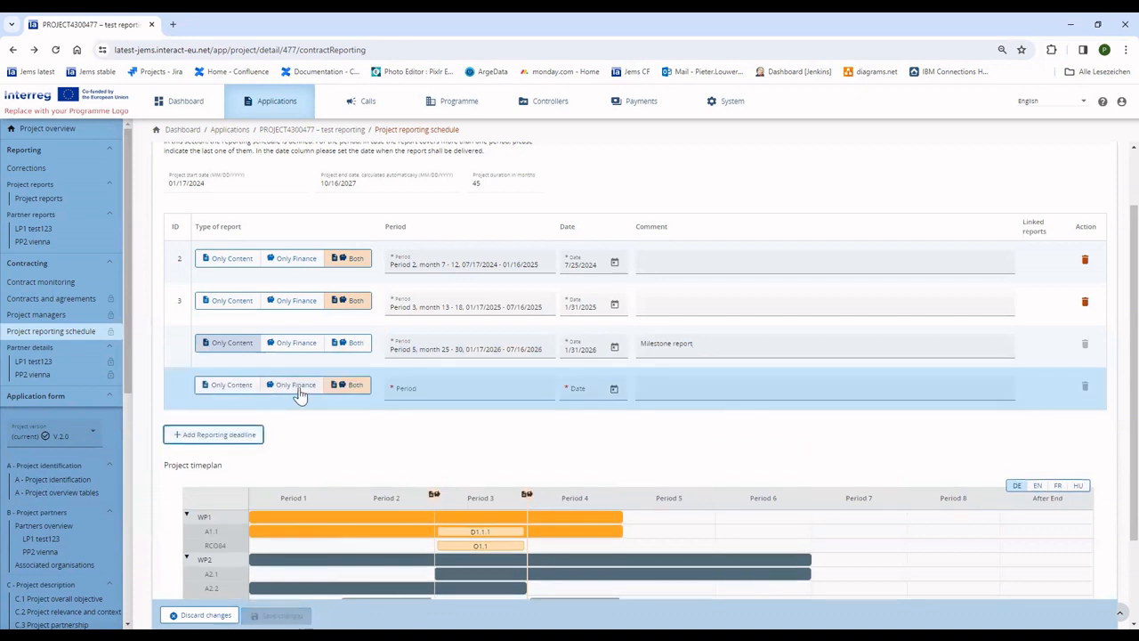
left_click(294, 384)
left_click(508, 392)
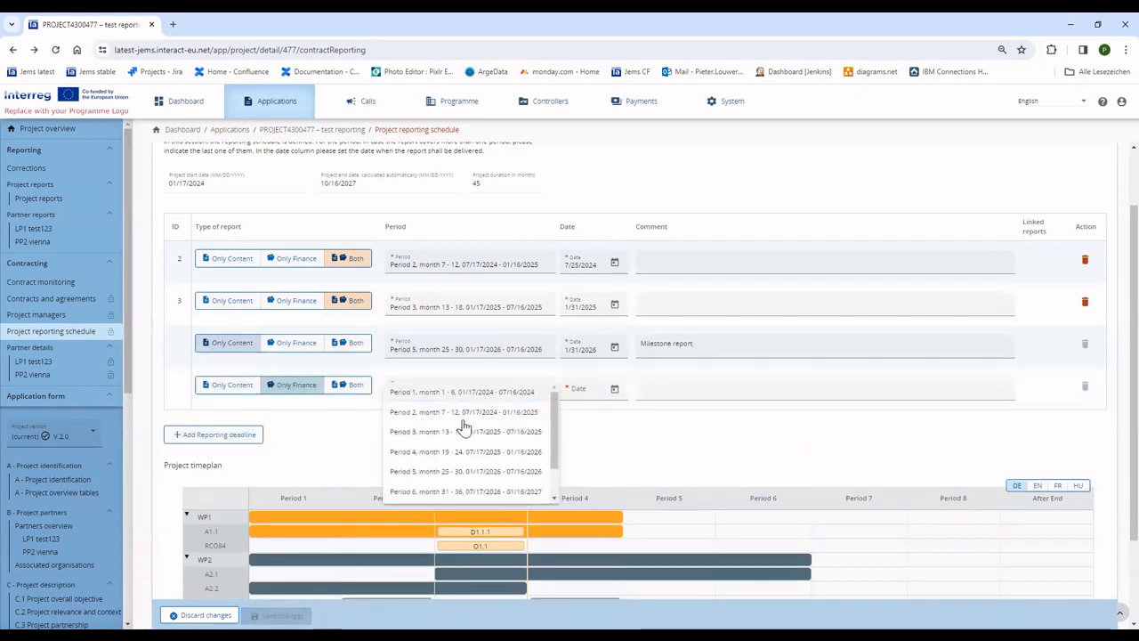
scroll(450, 498, "down", 2)
left_click(448, 491)
left_click(613, 389)
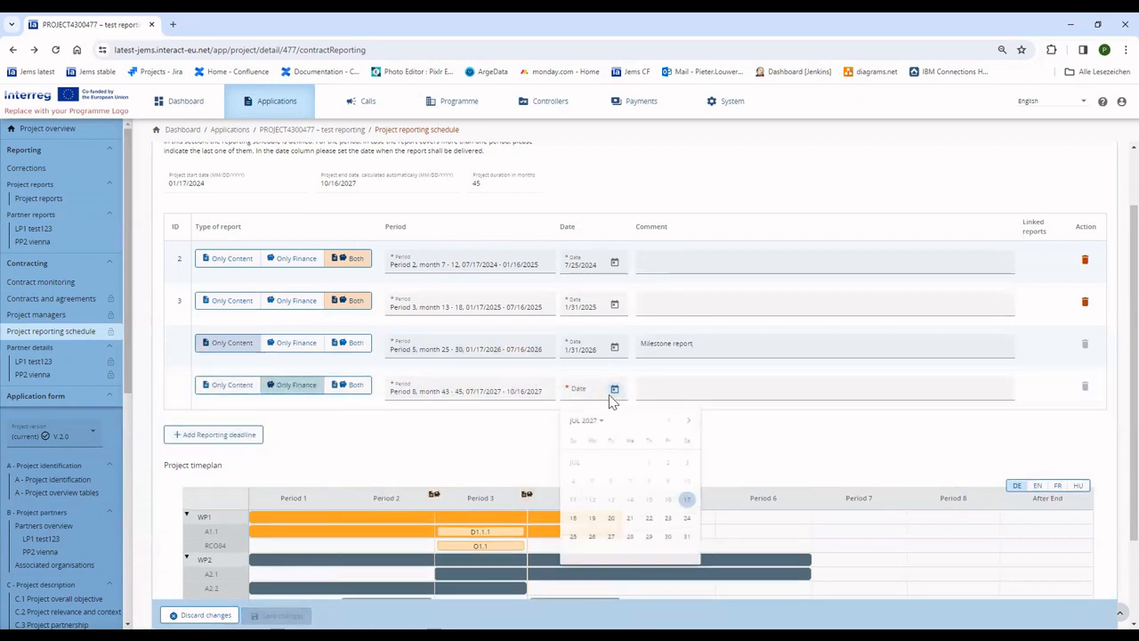
left_click(684, 524)
scroll(453, 468, "down", 1)
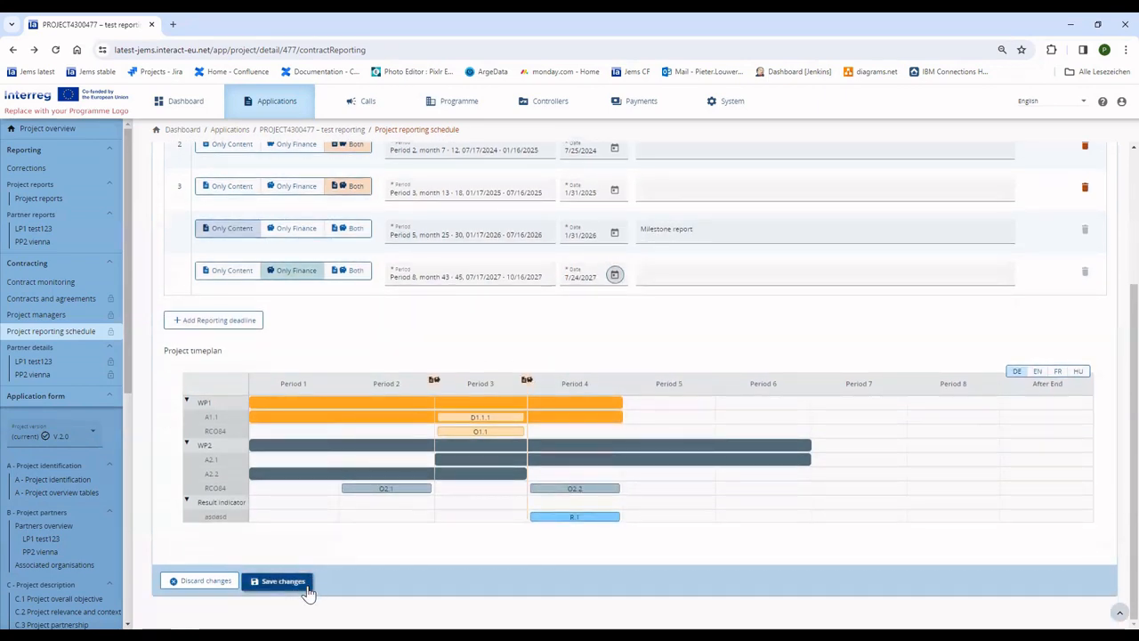
left_click(305, 587)
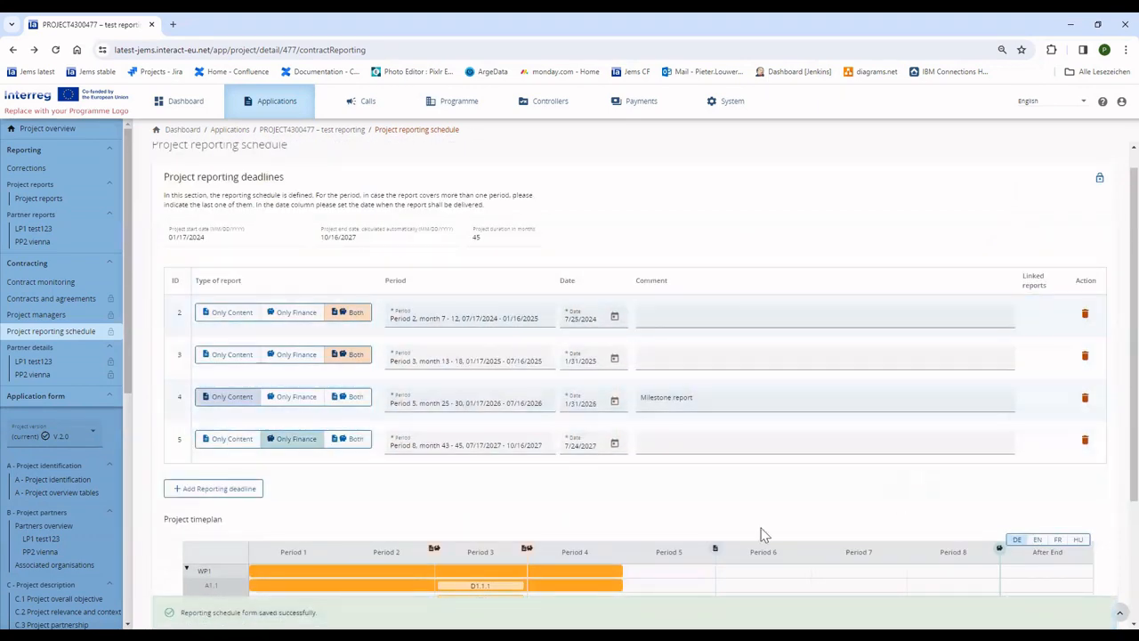
Inspect the type and date of the deadline markers shown in the project timeplan.
scroll(771, 501, "down", 2)
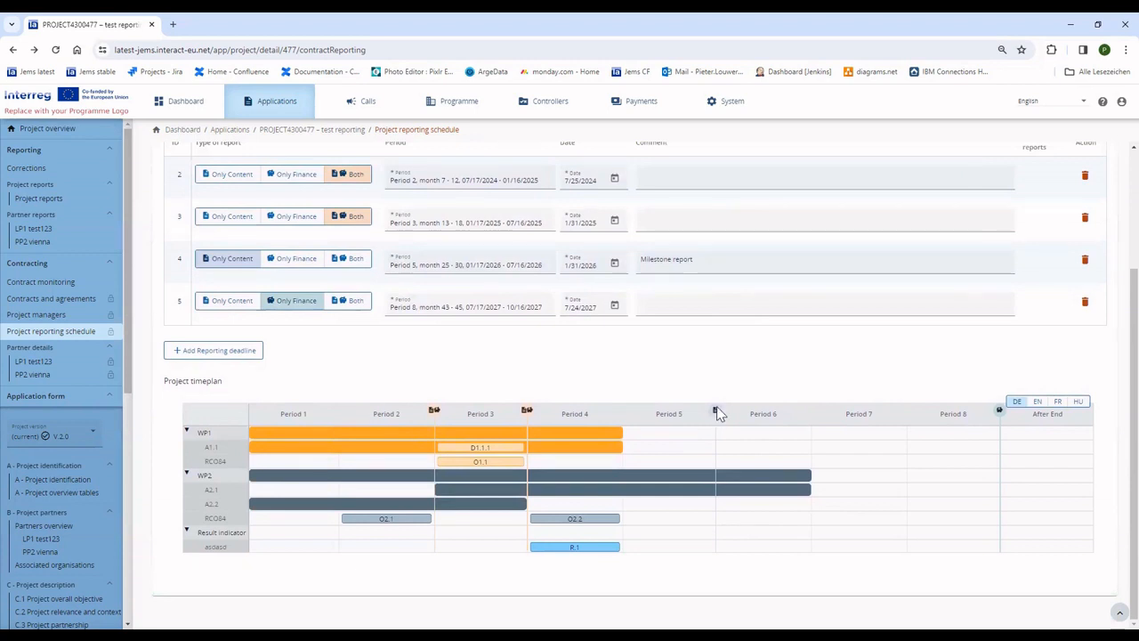
mouse_move(717, 415)
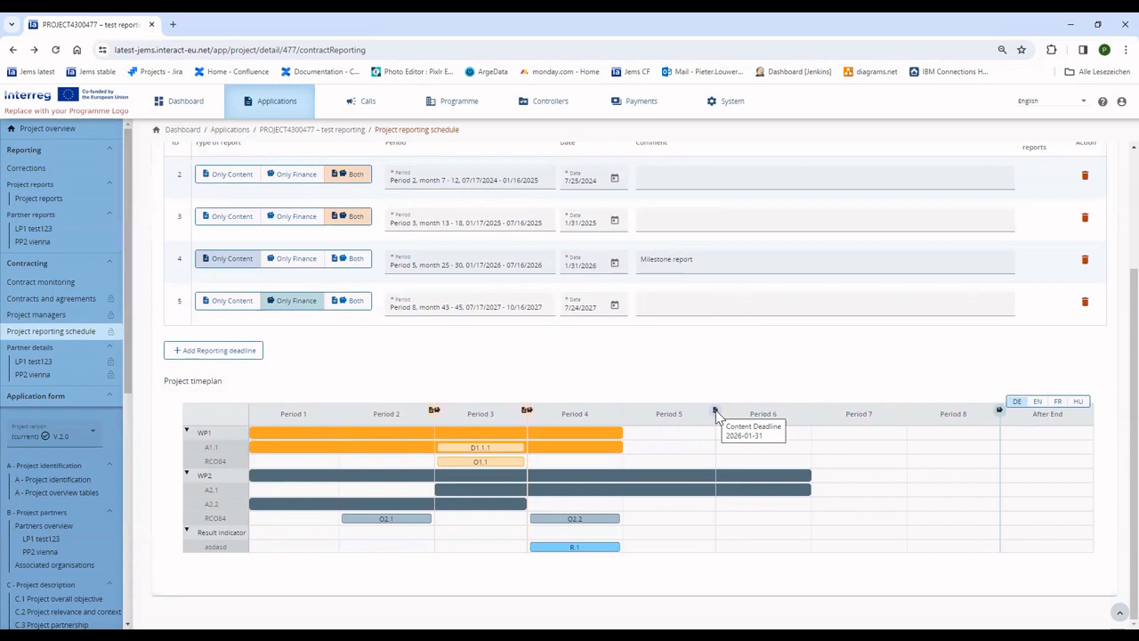
mouse_move(528, 414)
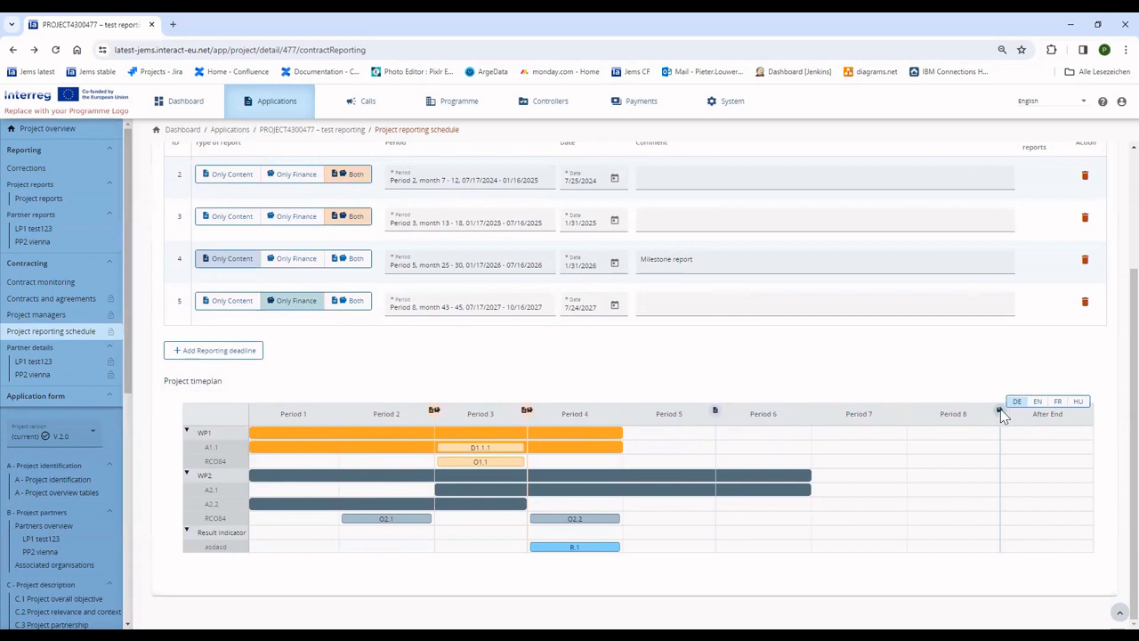
mouse_move(1002, 416)
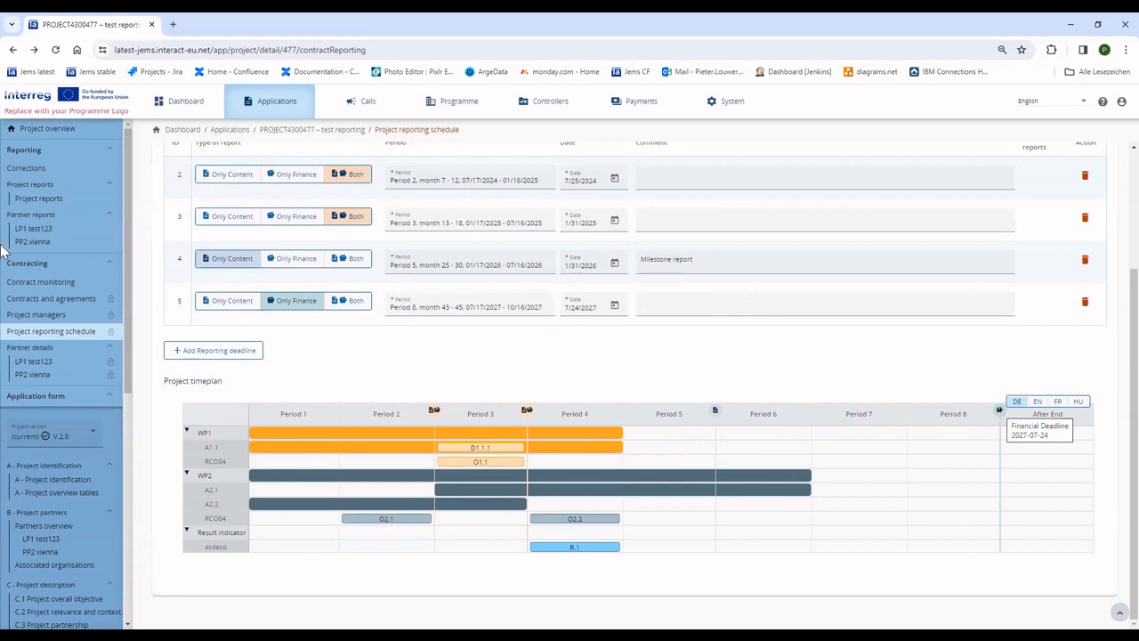
Start a new project report and try linking it to the Period 8 and Period 2 deadlines of the reporting schedule.
left_click(38, 198)
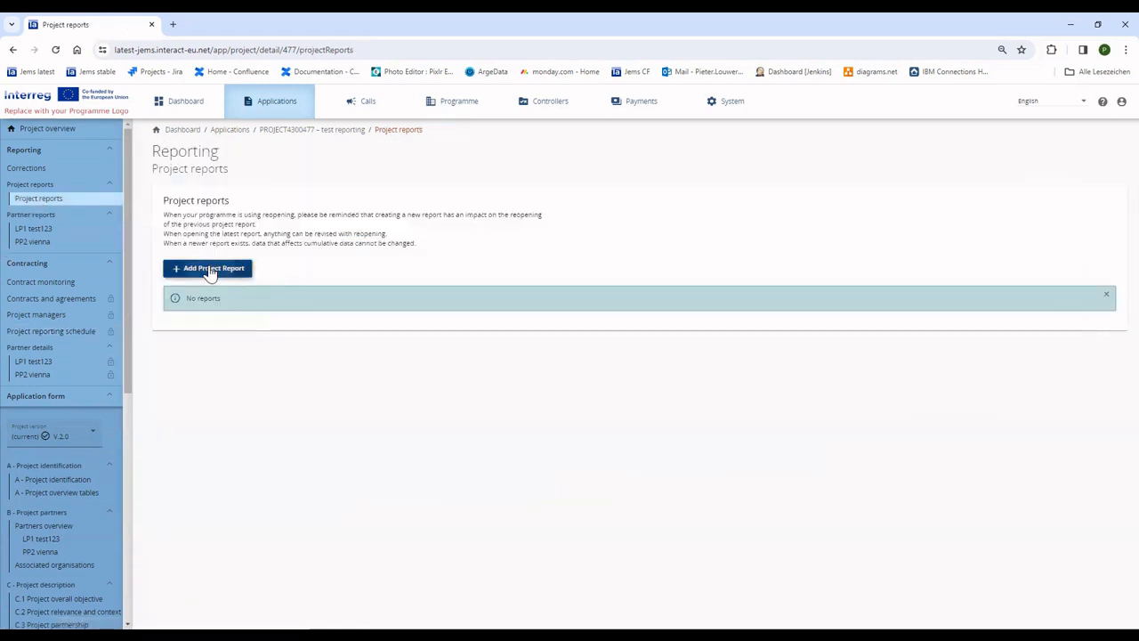
left_click(210, 269)
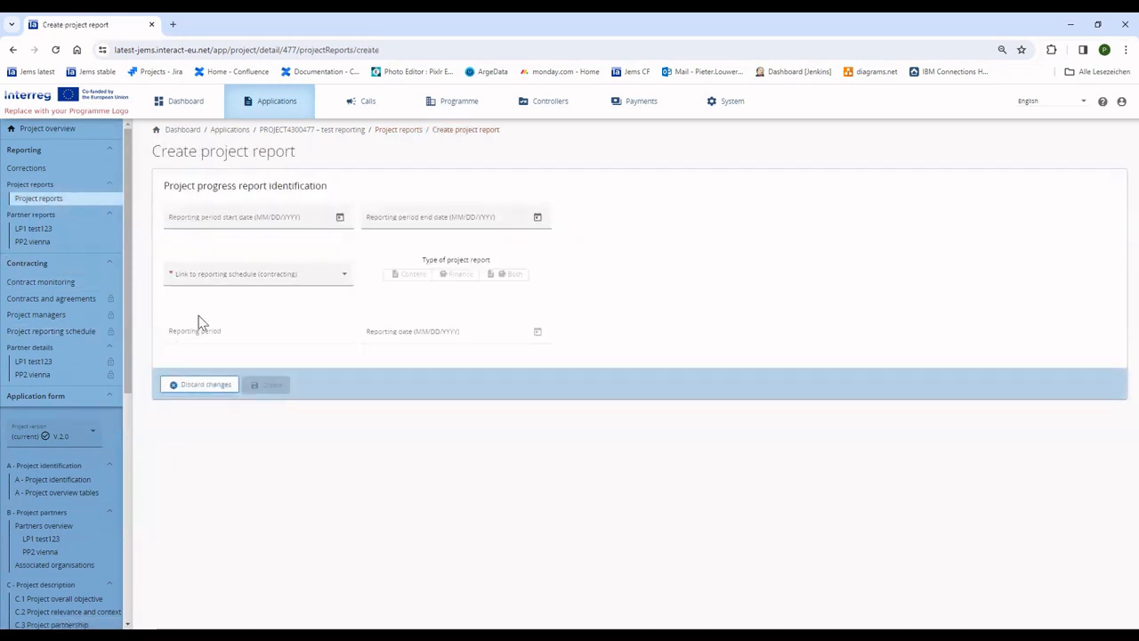
left_click(268, 280)
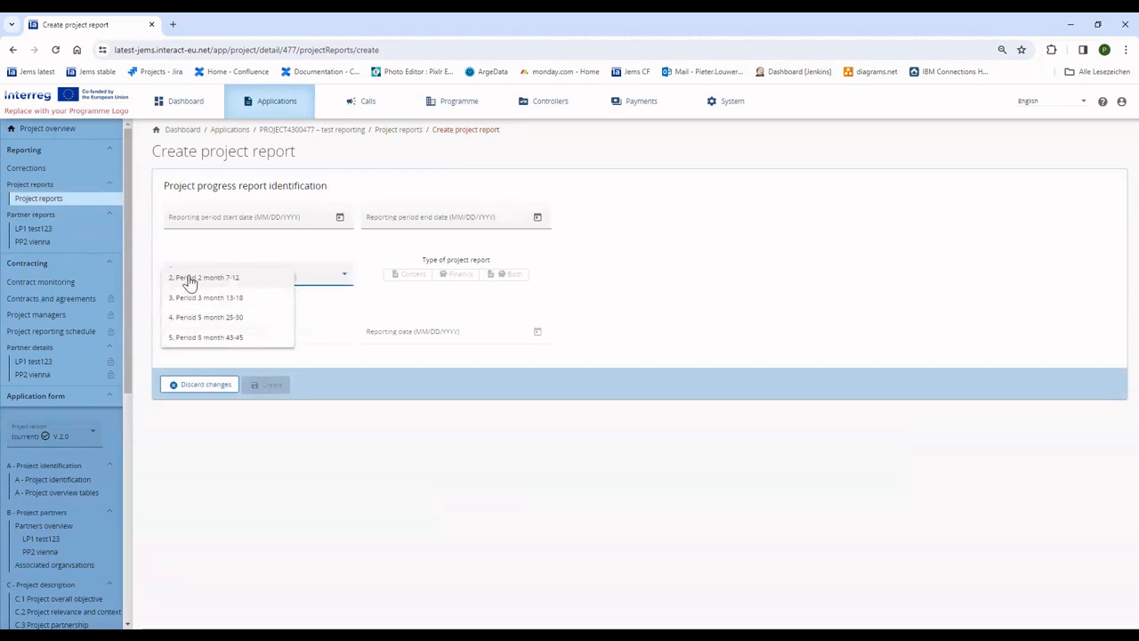
left_click(201, 341)
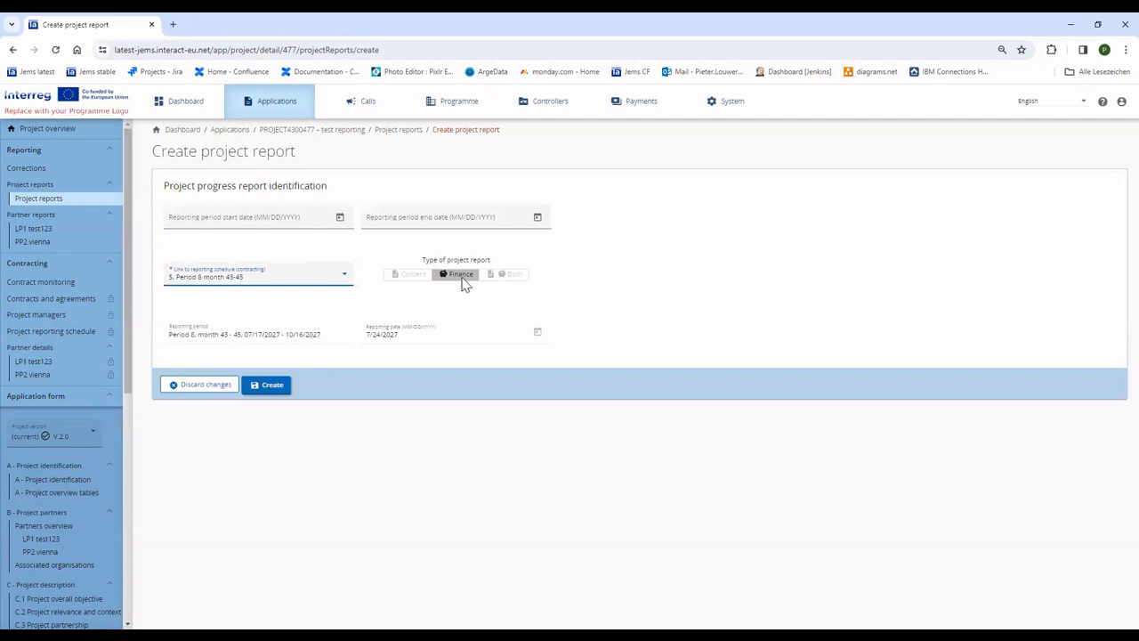
left_click(265, 278)
left_click(213, 218)
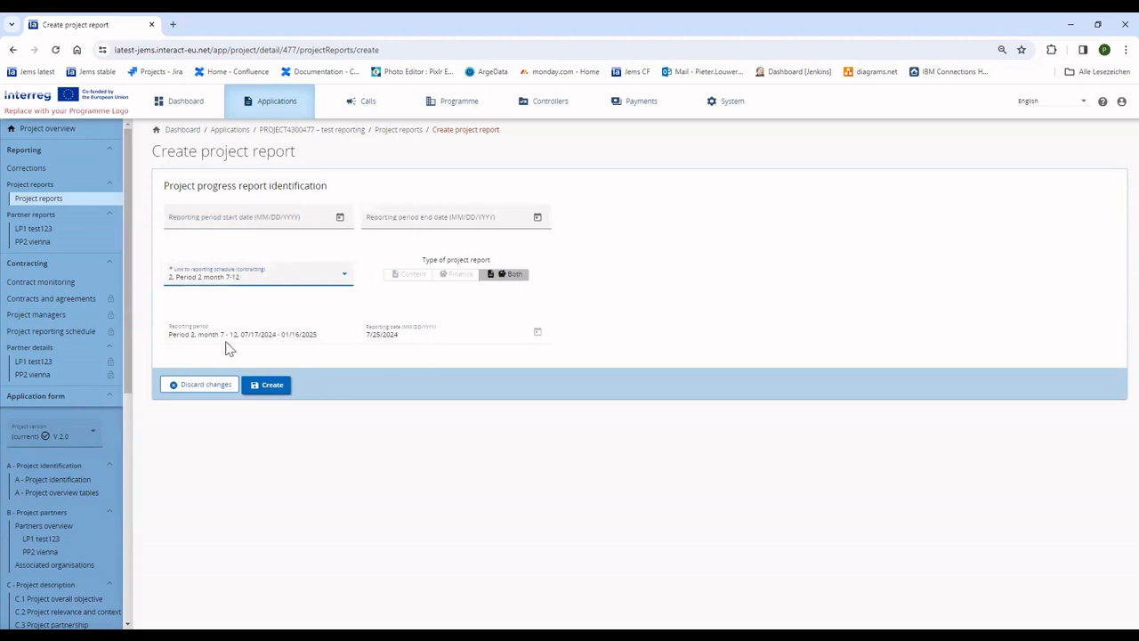
Link the new project report to deadline 4, Period 5 month 25-30, and create the report.
left_click(236, 279)
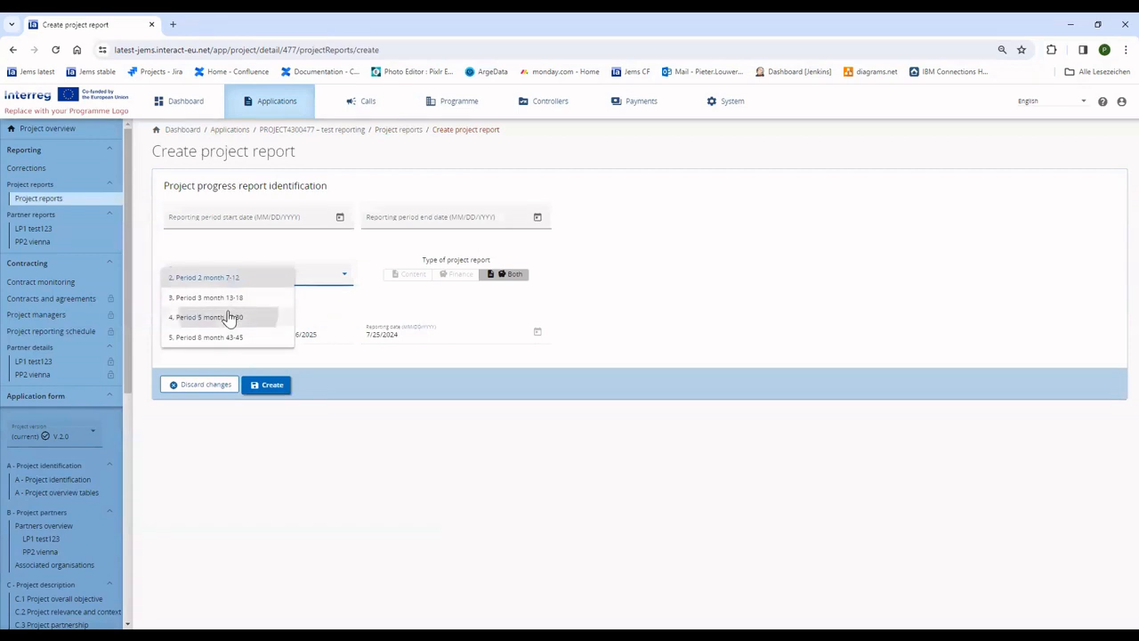
left_click(228, 317)
left_click(277, 384)
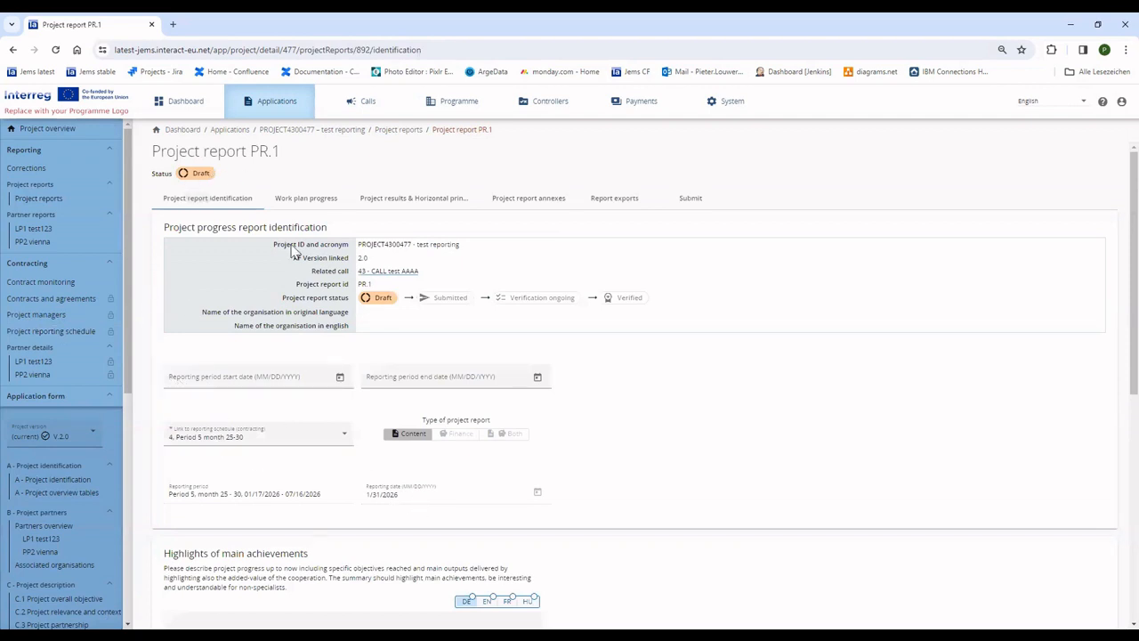
Change report PR.1's reporting schedule link to deadline 2, Period 2 month 7-12, and save the changes.
left_click(213, 436)
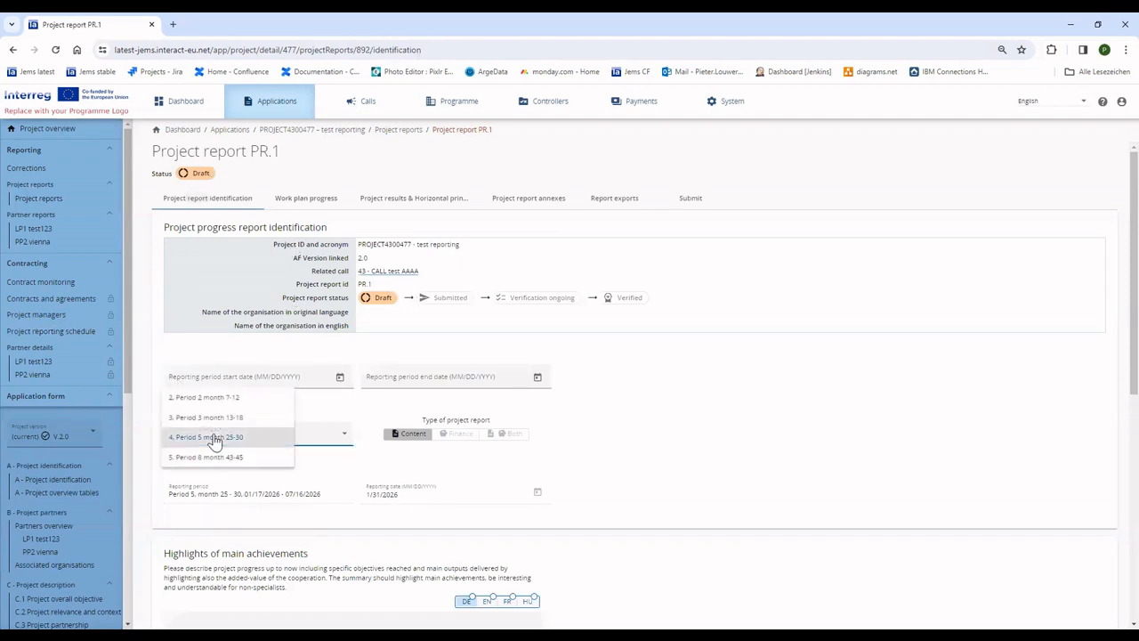
left_click(210, 399)
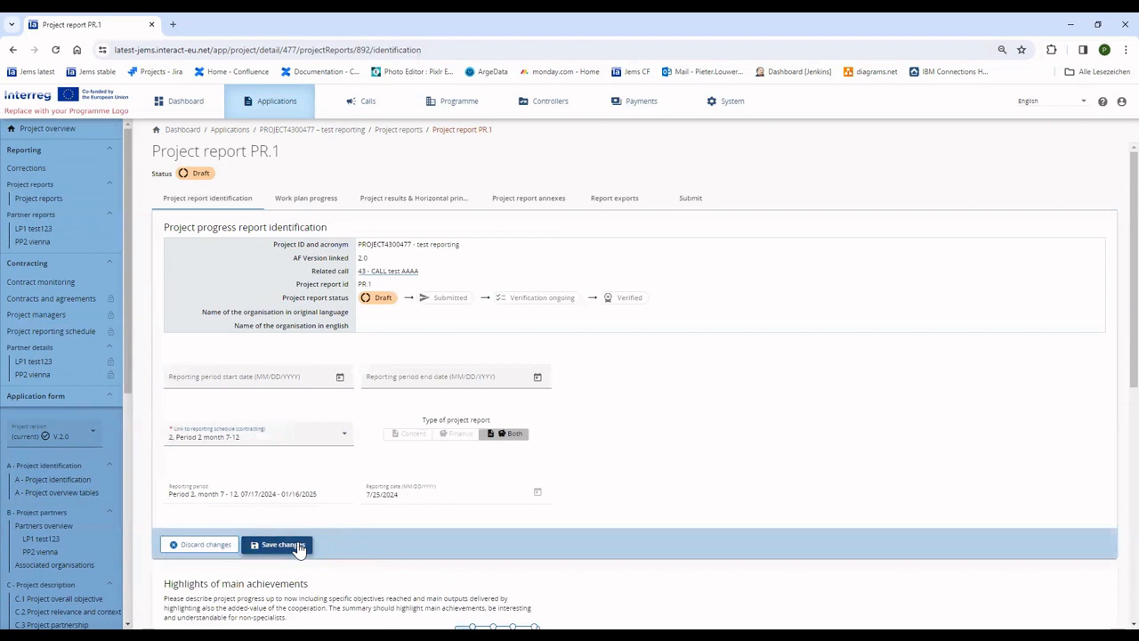
left_click(298, 547)
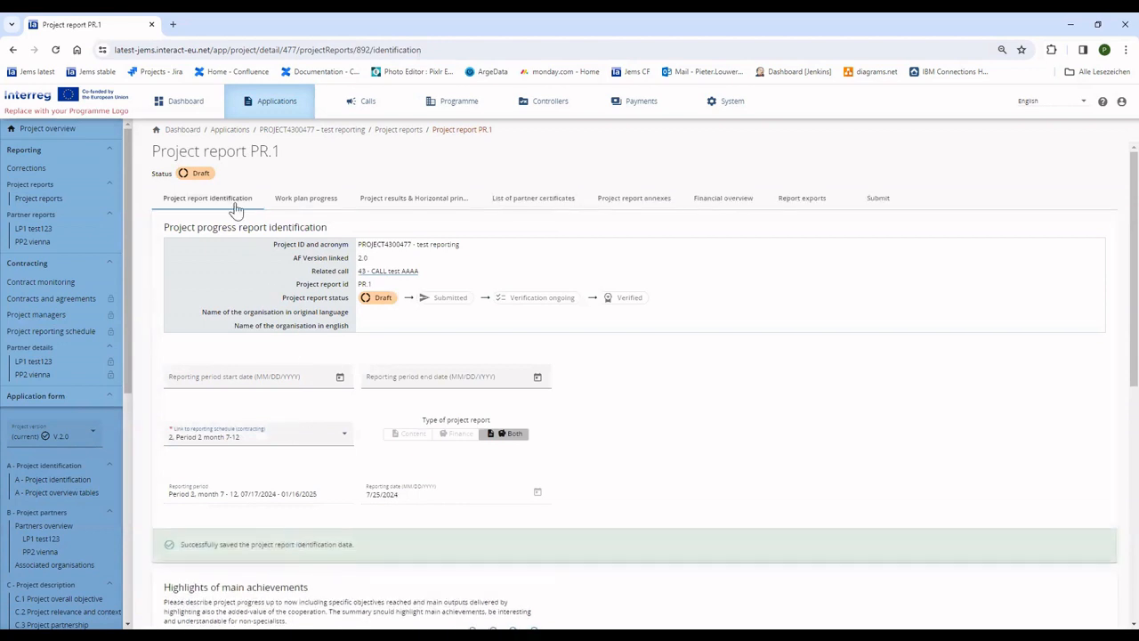
Check the linked report of the Period 2 deadline in the project reporting schedule.
left_click(50, 338)
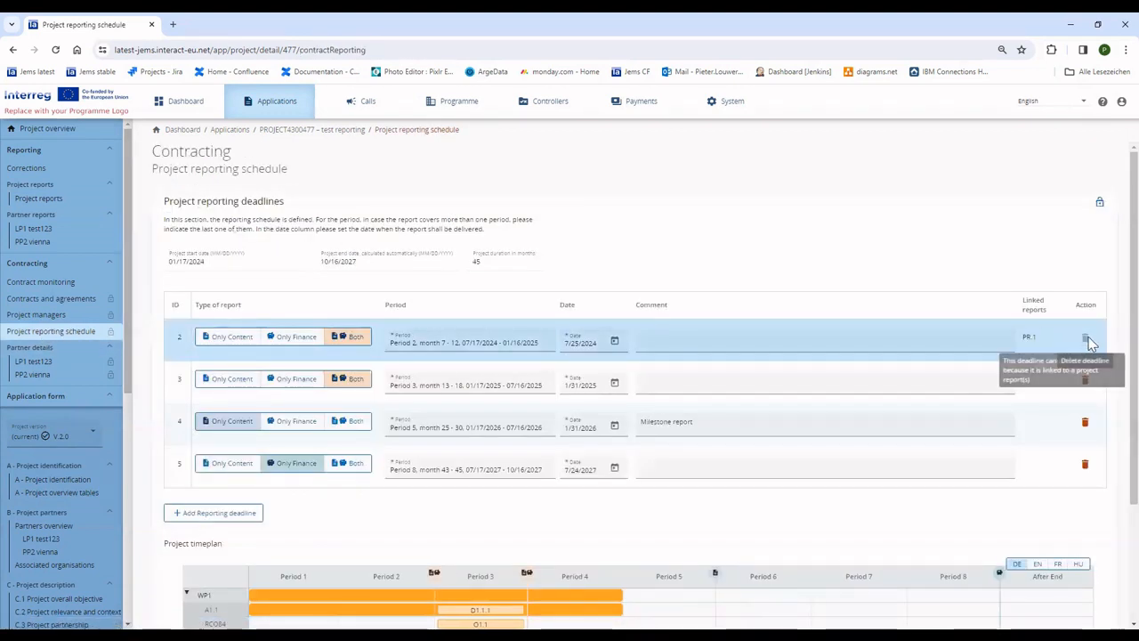
left_click_drag(1039, 338, 1025, 340)
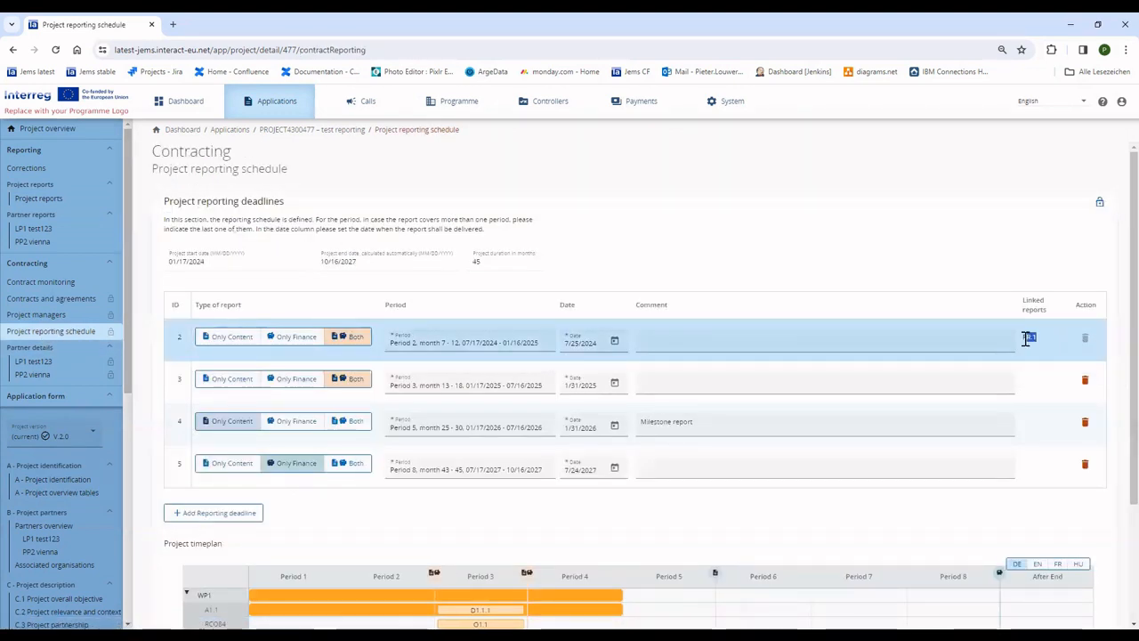